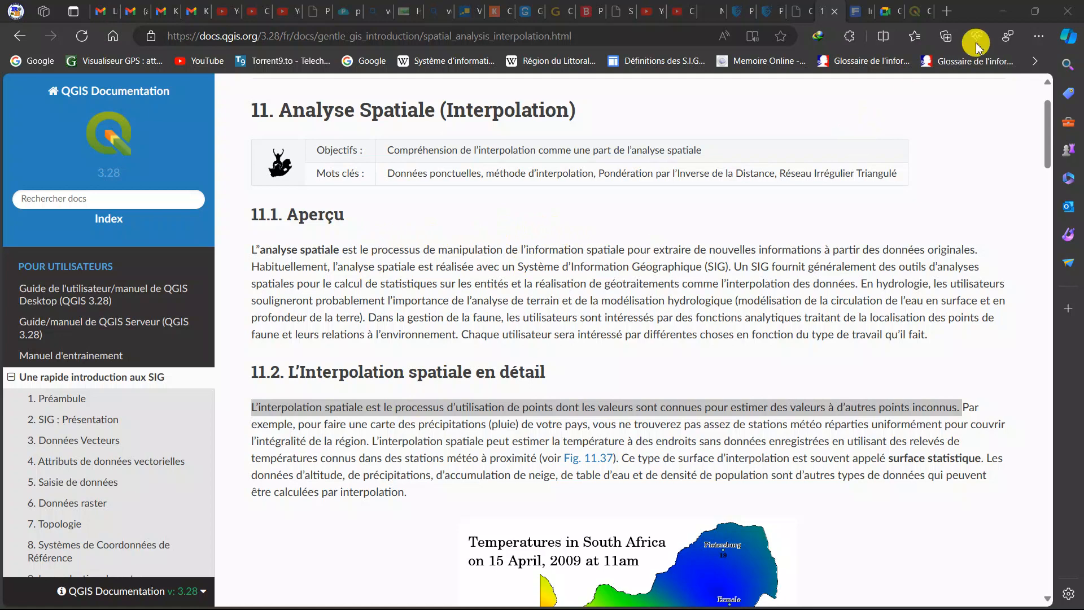
Step: Read the QGIS documentation on spatial interpolation, and switch to Covadis to examine the survey points along the route in Dessin1
scroll(449, 344, down, 1)
scroll(449, 344, down, 2)
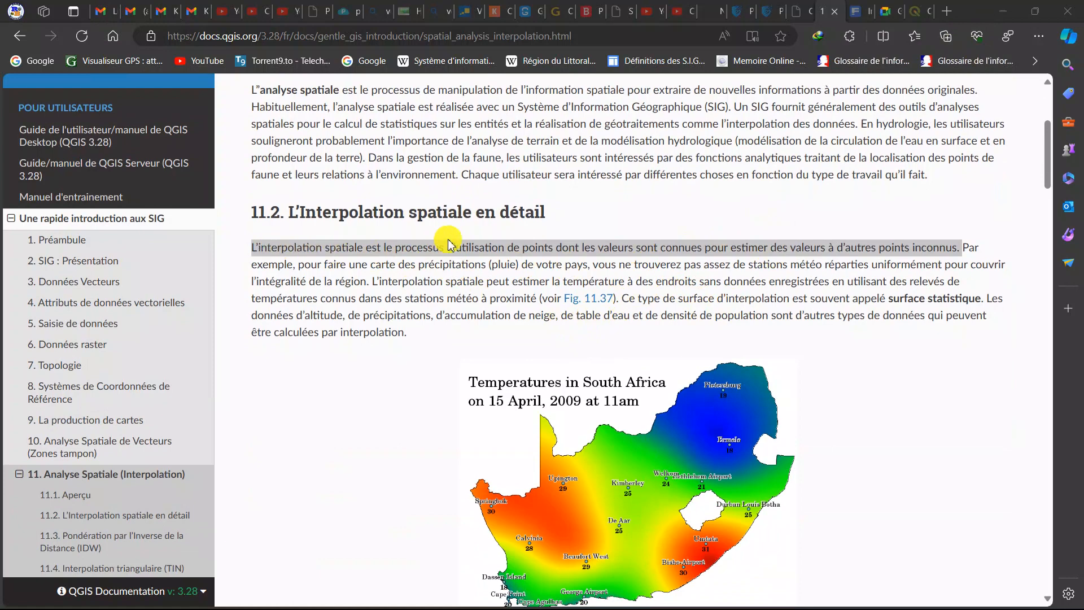
click(965, 23)
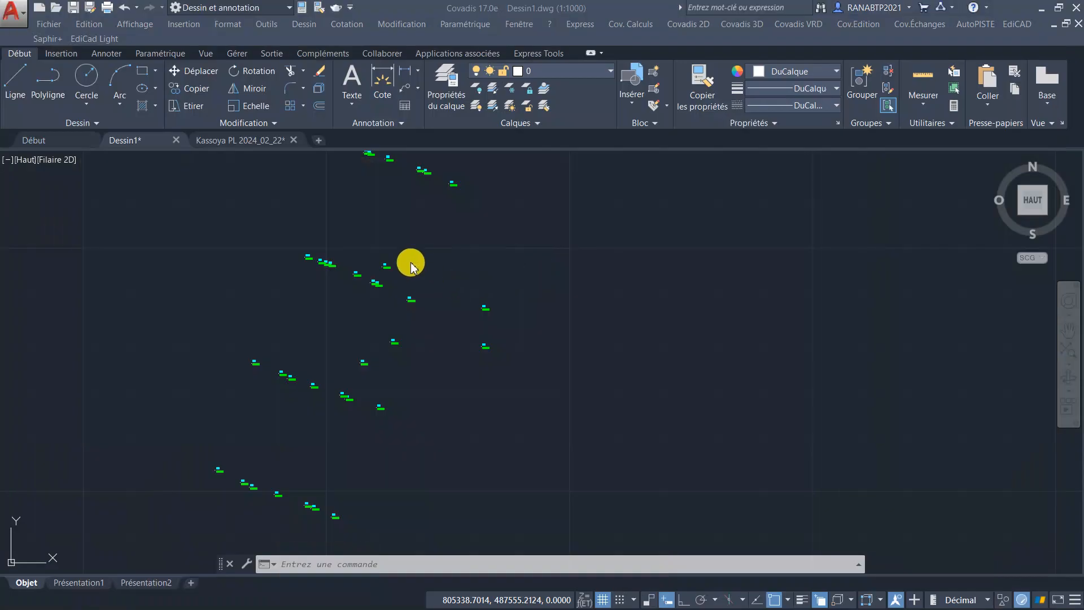
click(426, 308)
scroll(365, 308, down, 5)
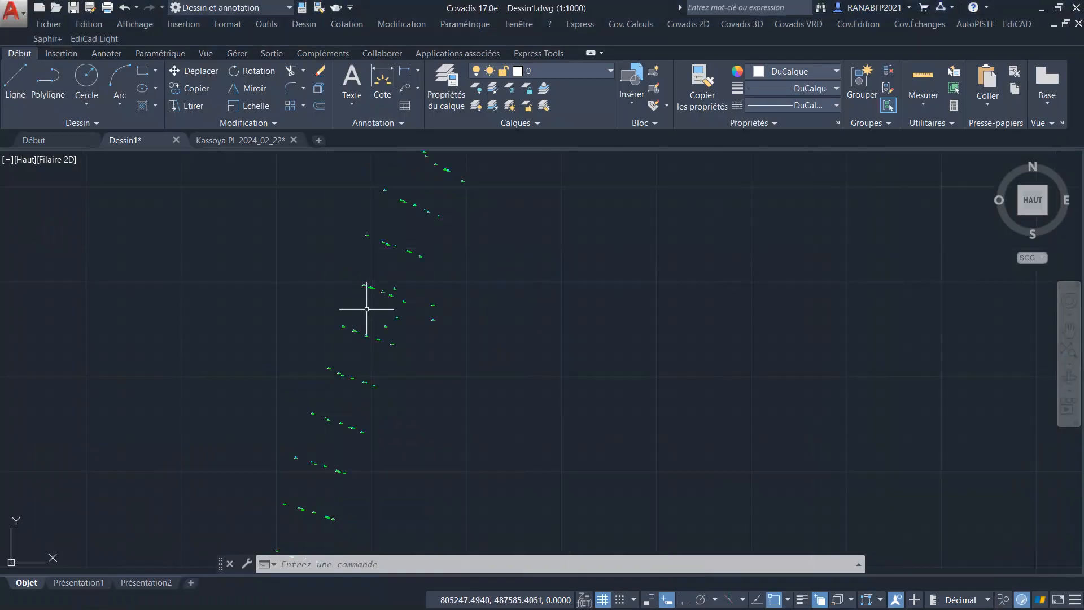
scroll(471, 183, up, 9)
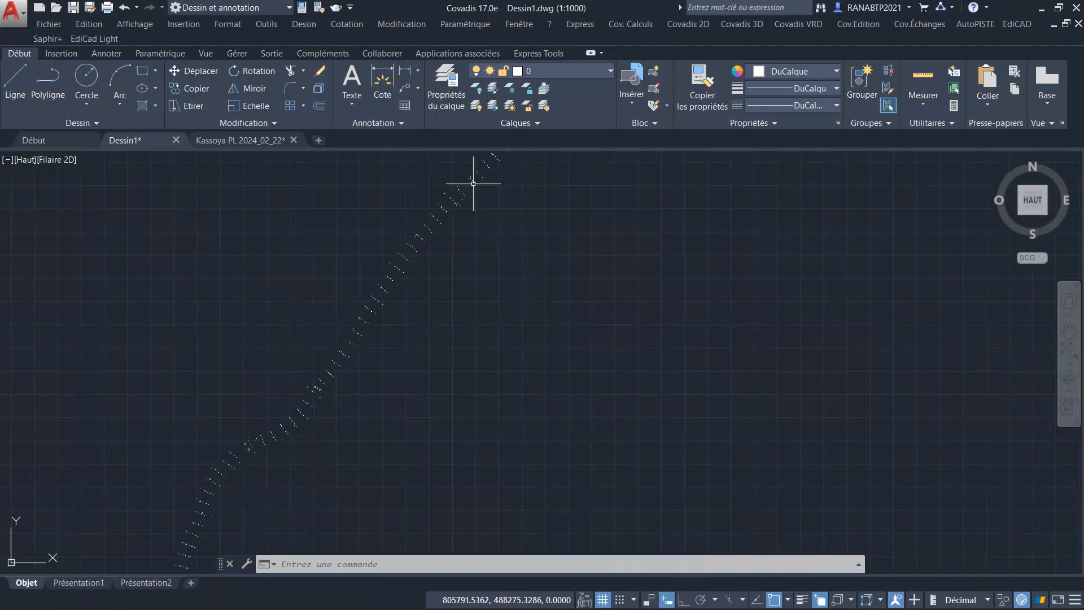
scroll(466, 286, down, 3)
scroll(465, 287, down, 2)
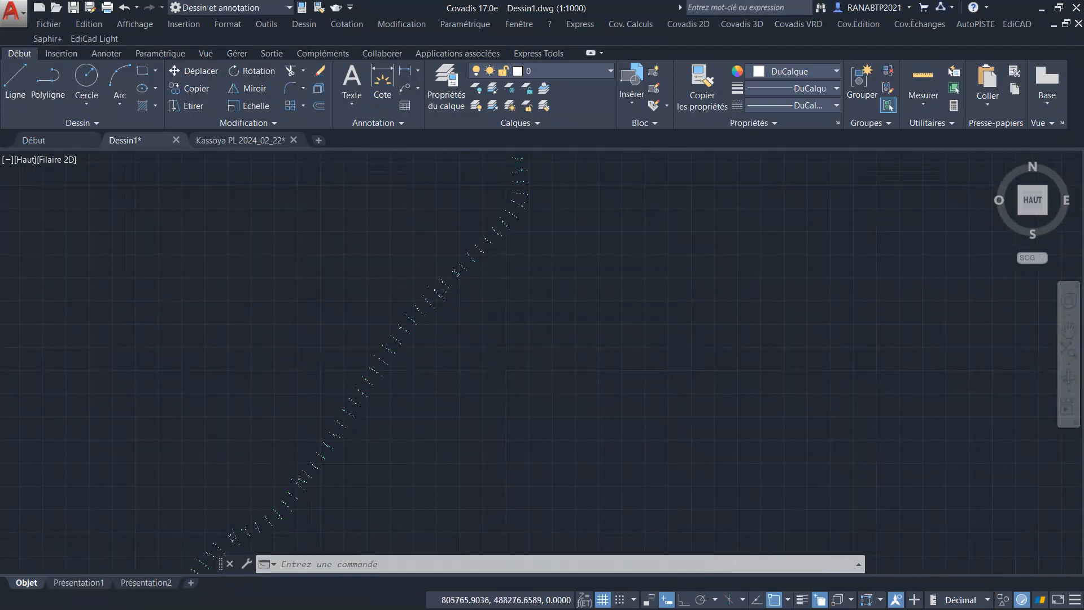
scroll(266, 350, down, 2)
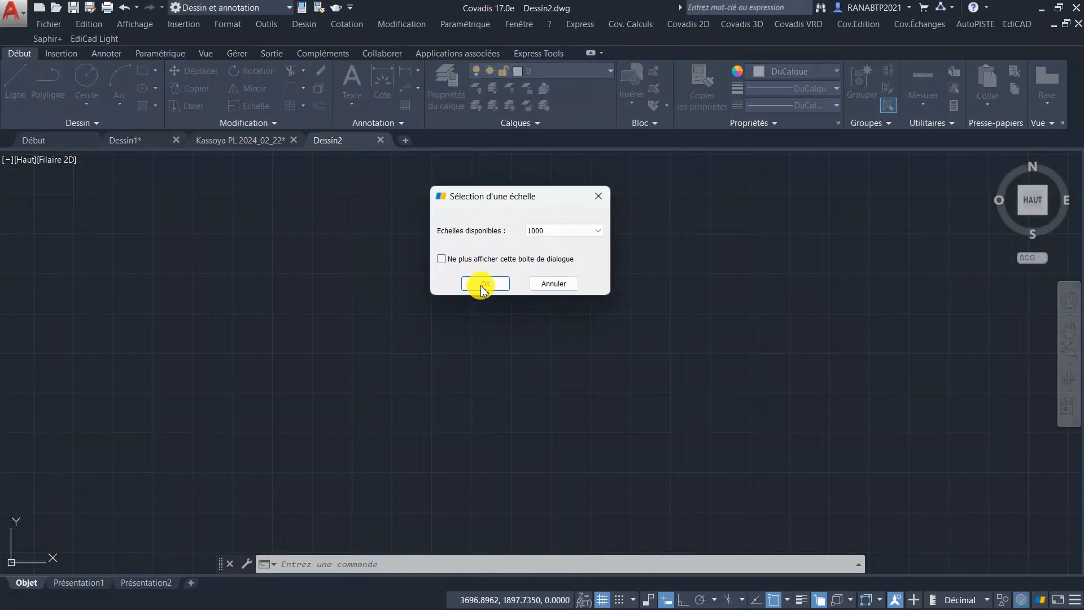
Step: Accept a scale of 1000 for the new drawing
click(483, 286)
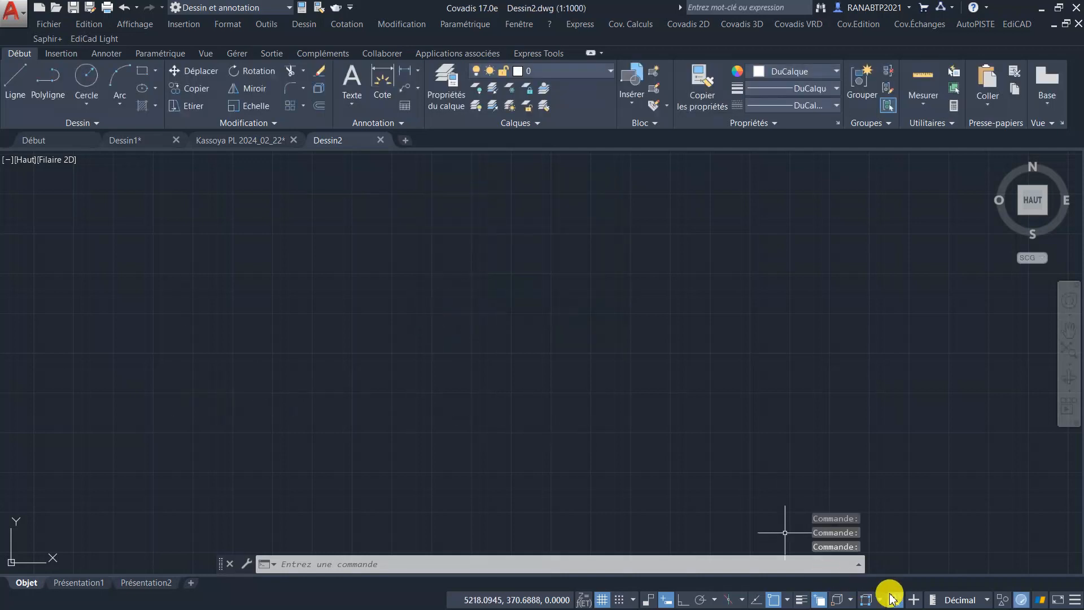
click(873, 602)
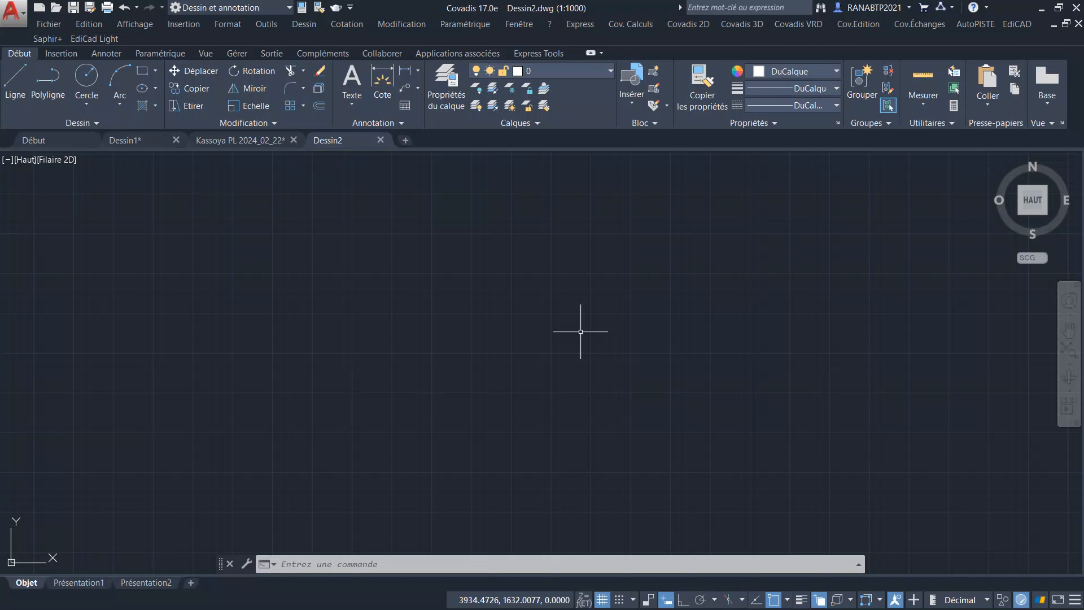
Step: Open the GeoBase editor and look over its tools and codification commands
click(642, 24)
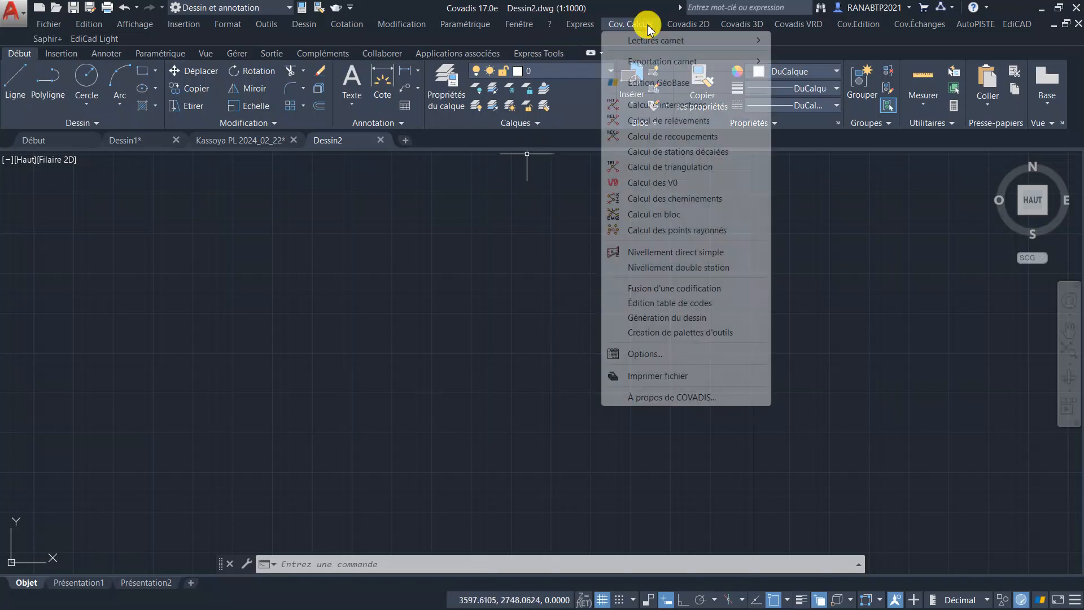
click(639, 82)
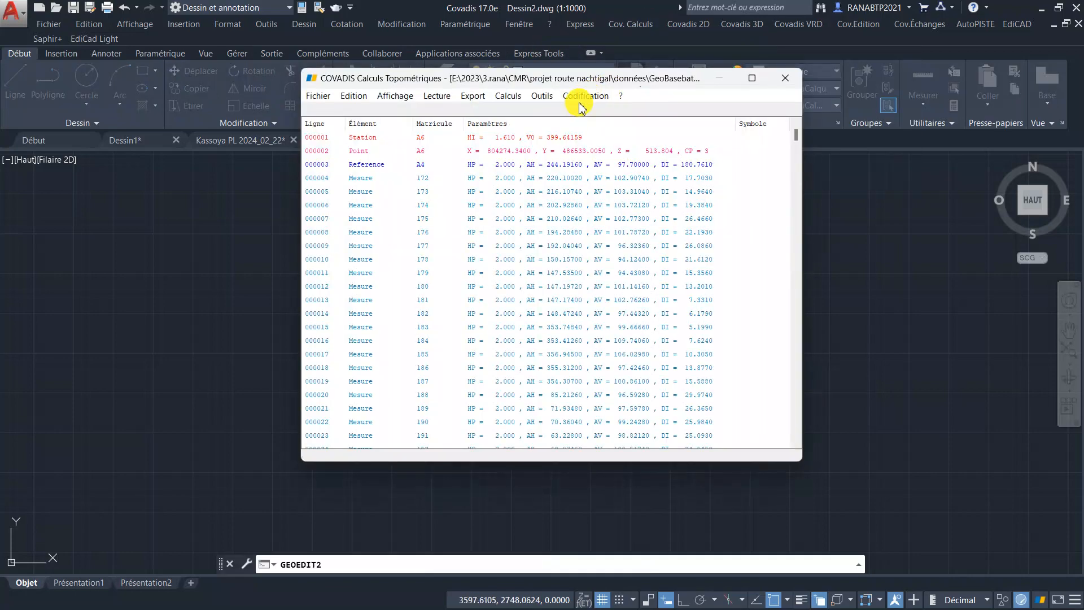
click(580, 100)
mouse_move(546, 99)
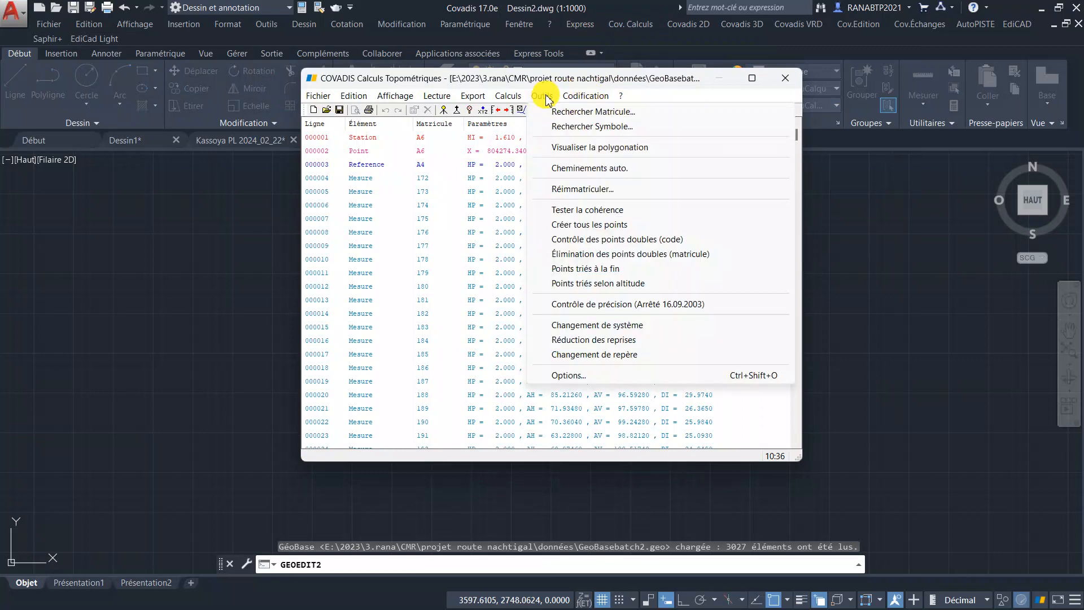
mouse_move(583, 100)
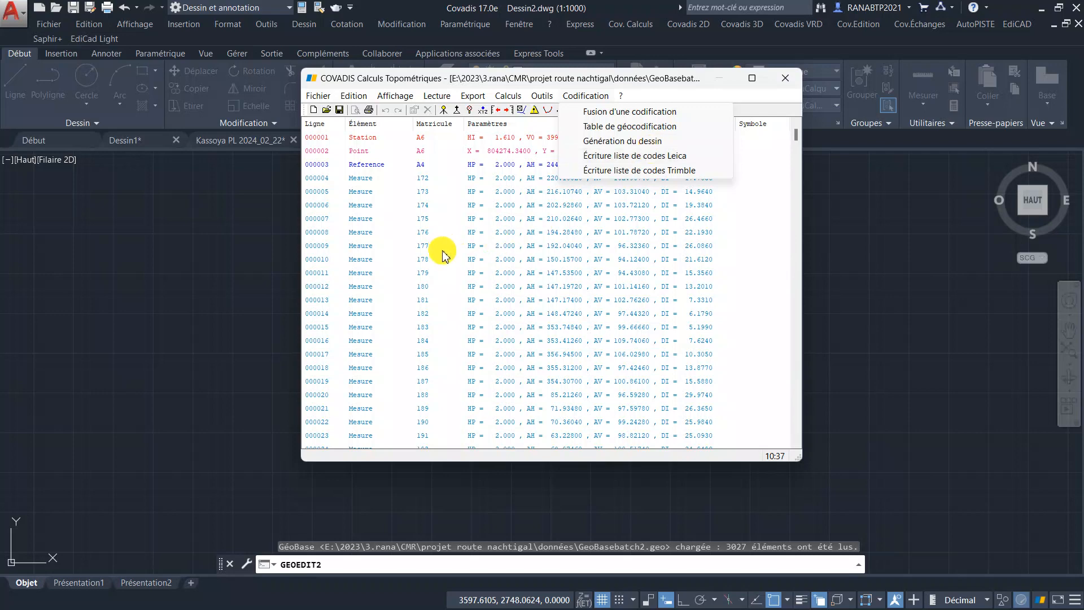
Step: Examine the measurement and point records of the GeoBase, including point 805, and close the editor
click(468, 233)
scroll(489, 316, down, 12)
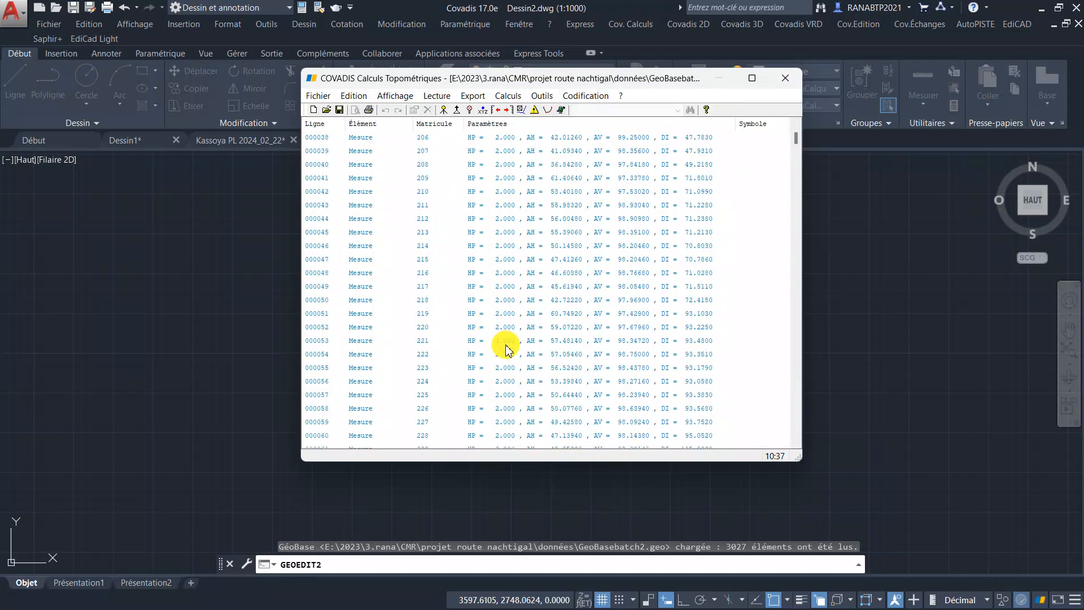
scroll(505, 349, down, 20)
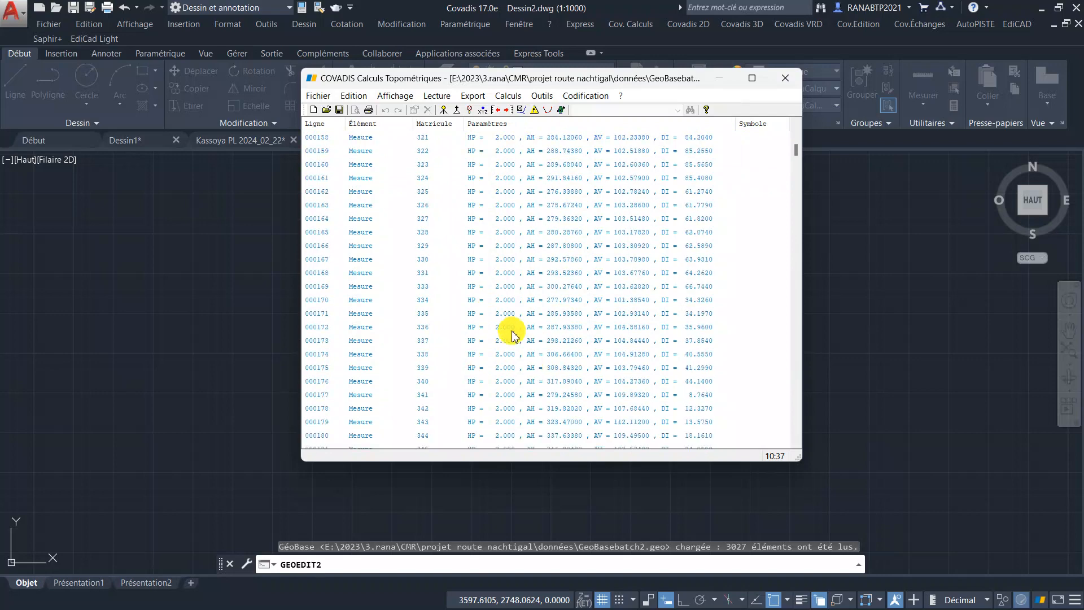
drag(797, 150, 798, 301)
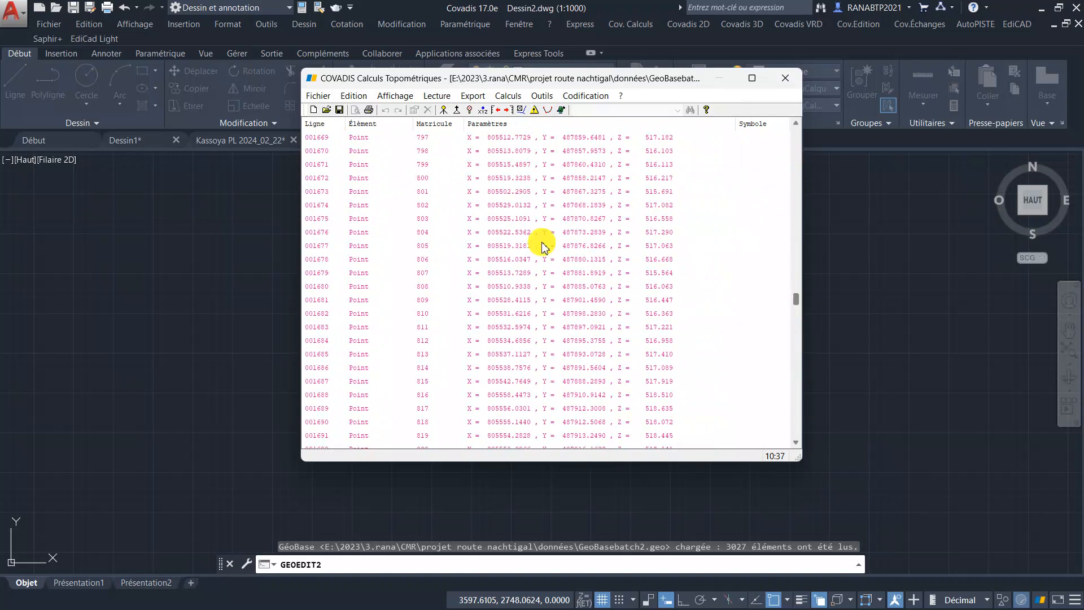
click(508, 246)
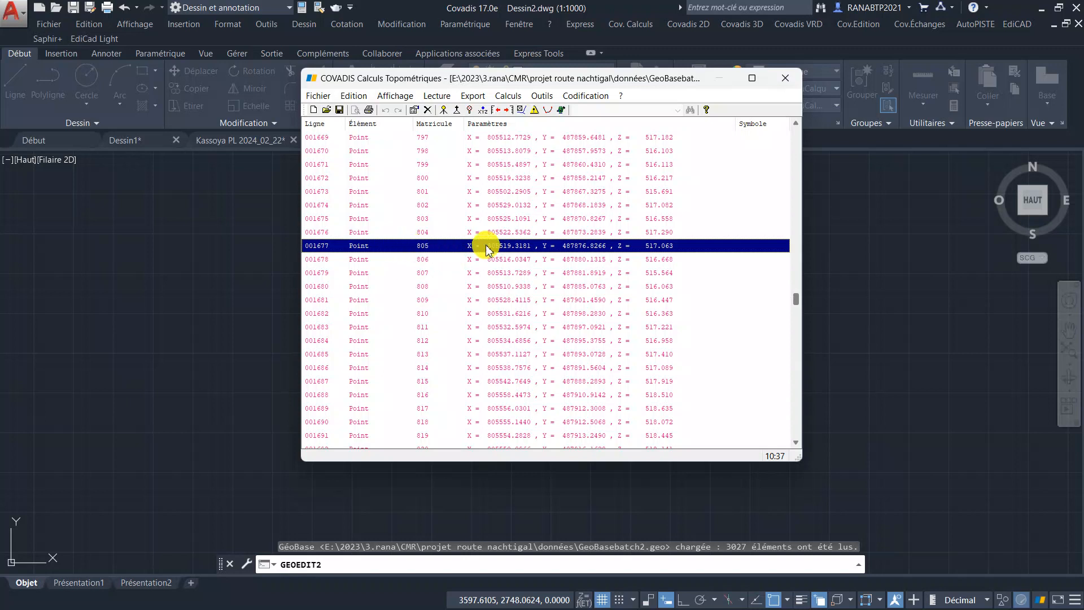
click(582, 96)
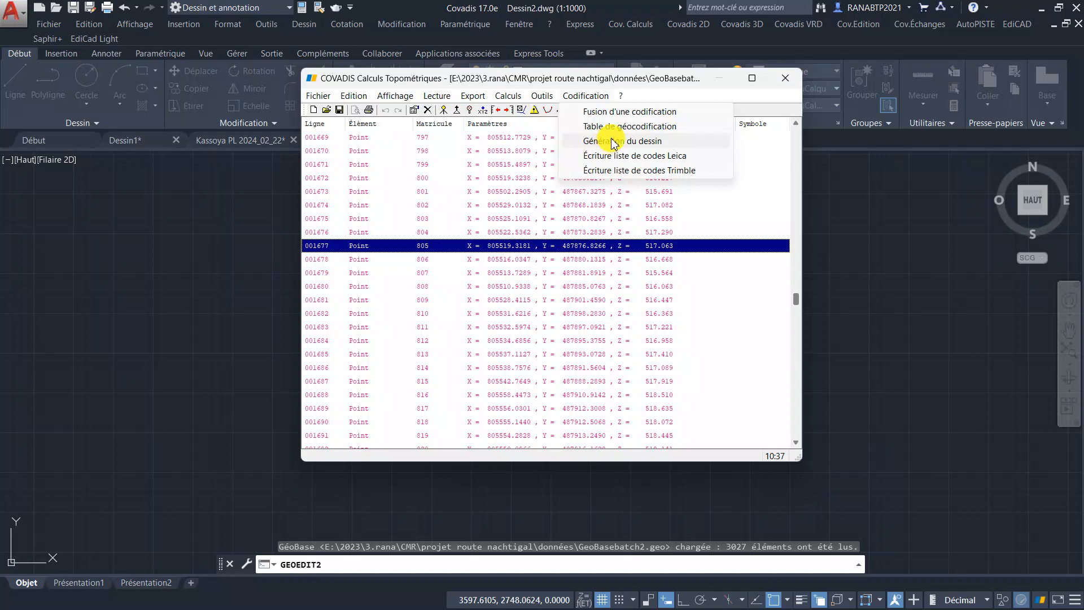
click(775, 82)
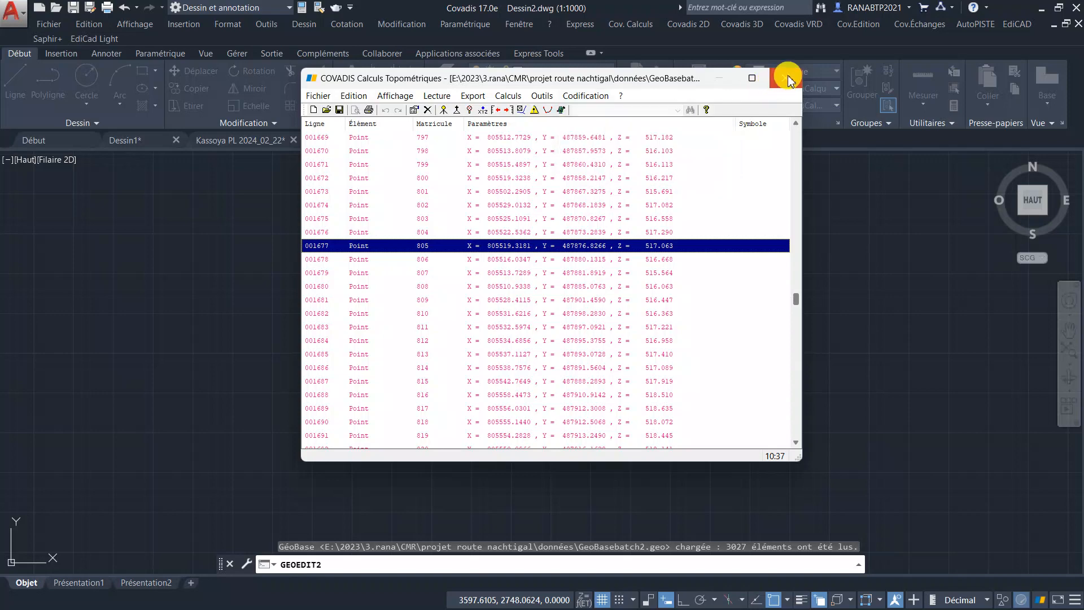
click(786, 78)
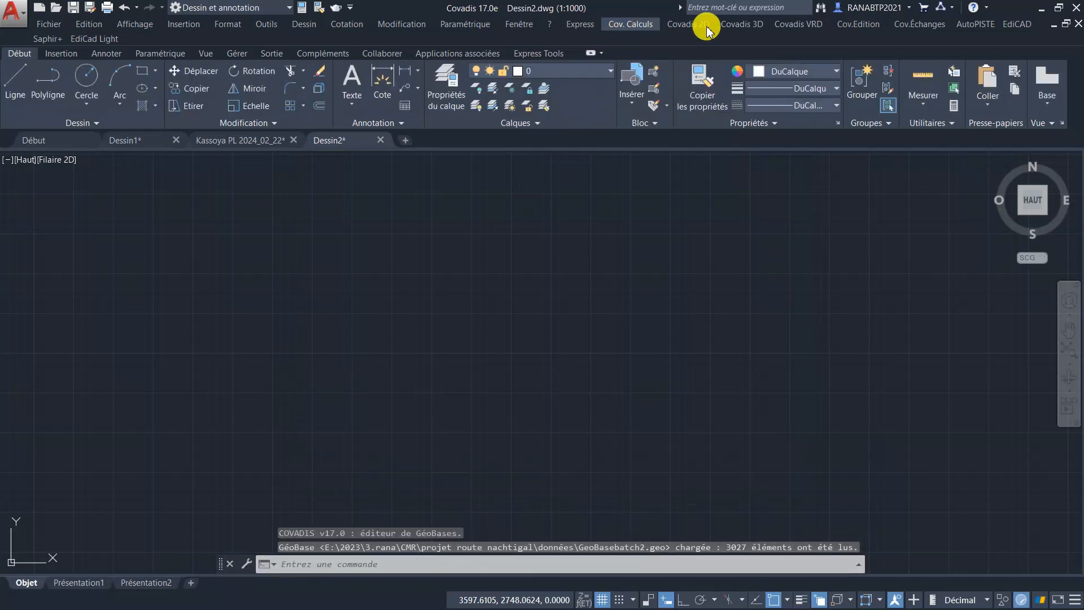
Step: Start loading a topographic point cloud, keeping the file format on Fichier de points avec séparateurs
click(692, 26)
mouse_move(703, 99)
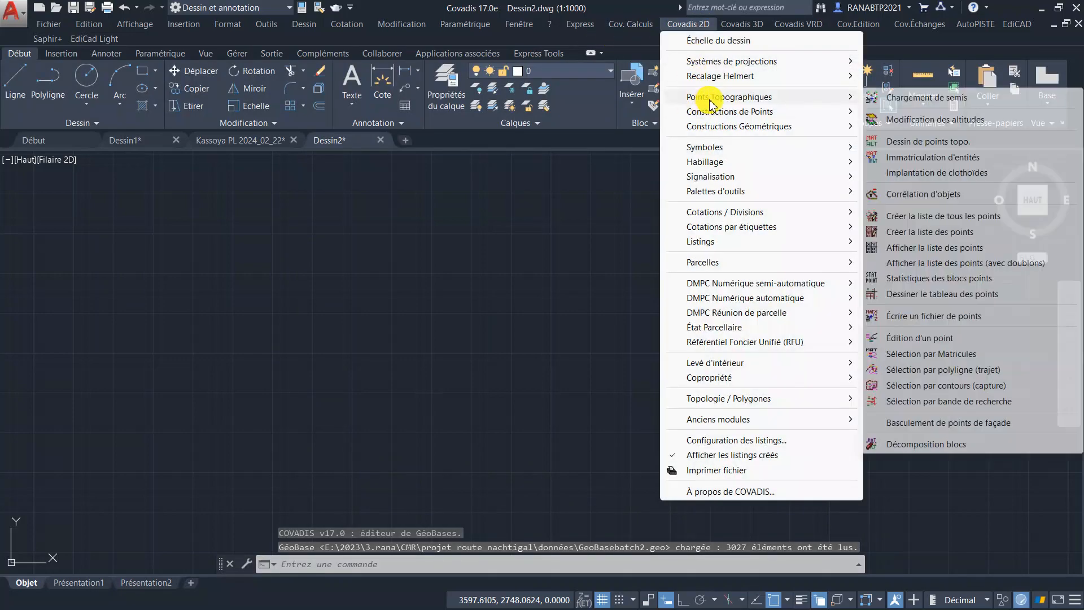
click(921, 105)
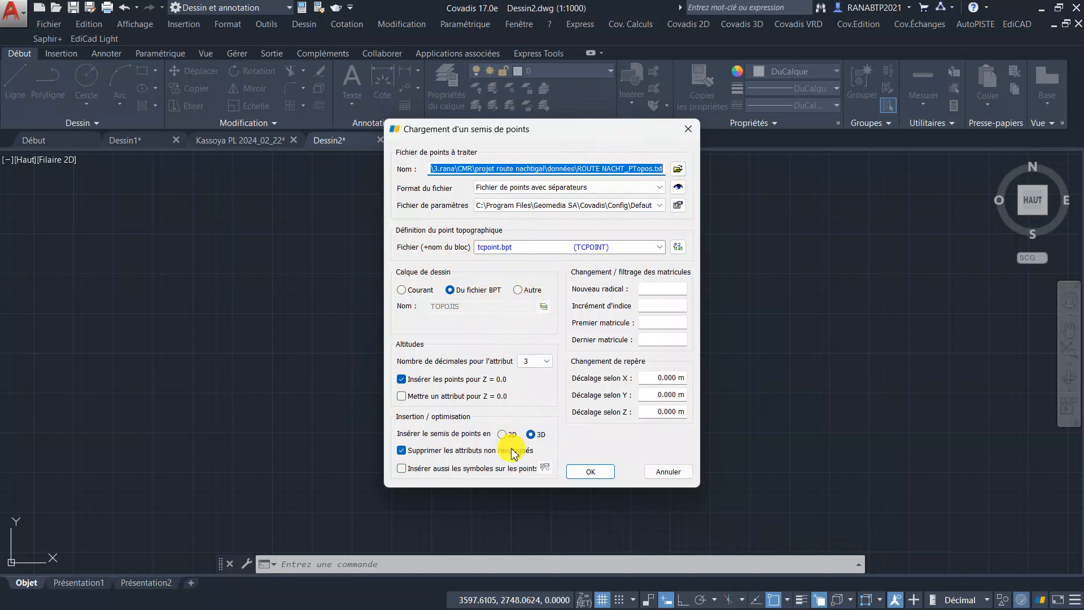
click(601, 188)
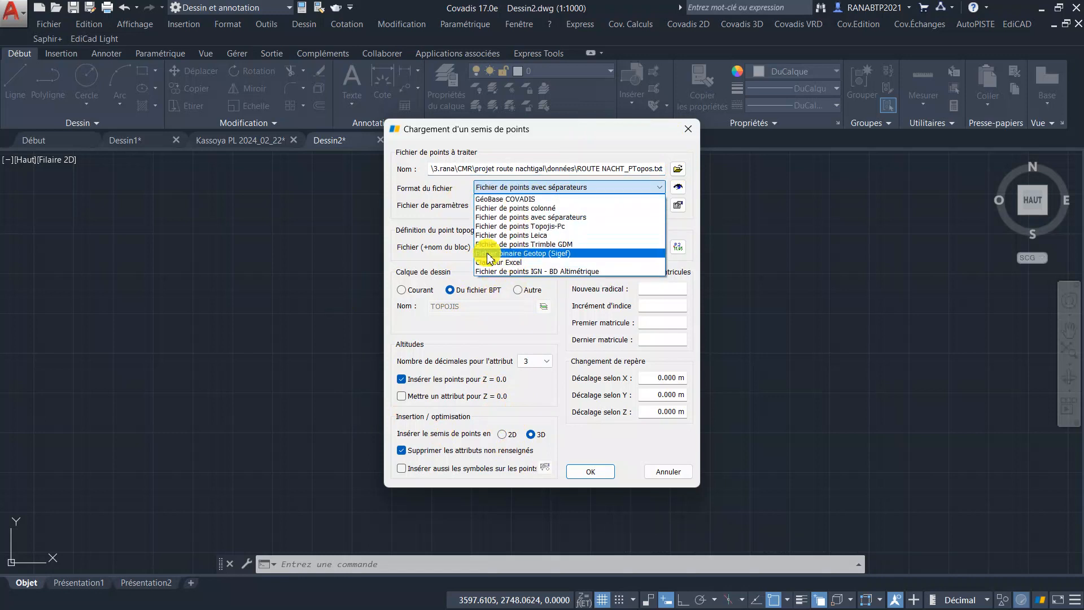
click(597, 191)
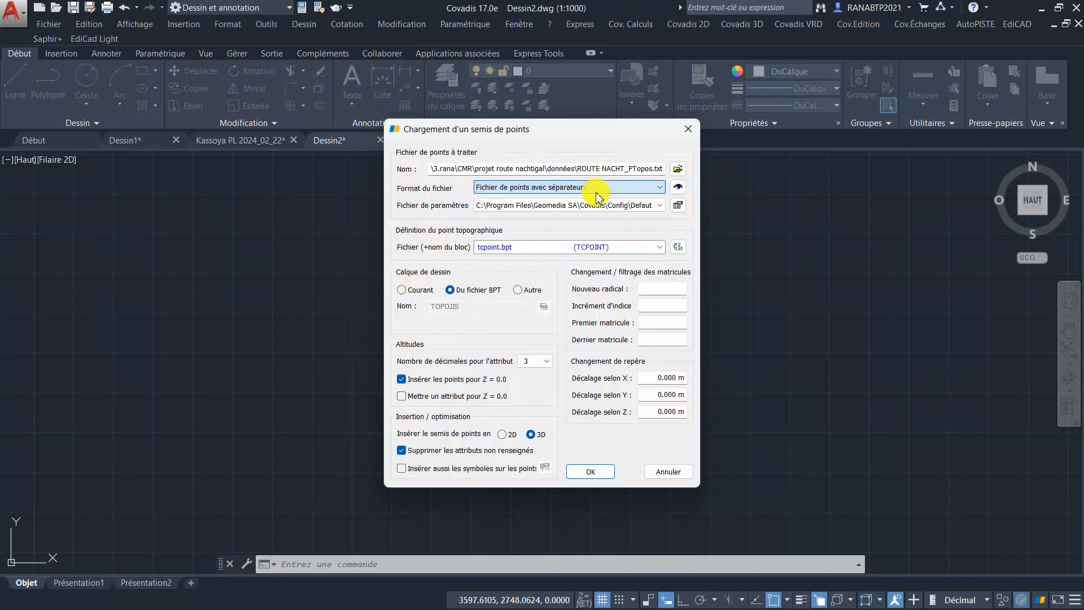
Step: Check the coordinates in ROUTE NACHT_PTopos.txt and load its points into the drawing in 3D
click(678, 170)
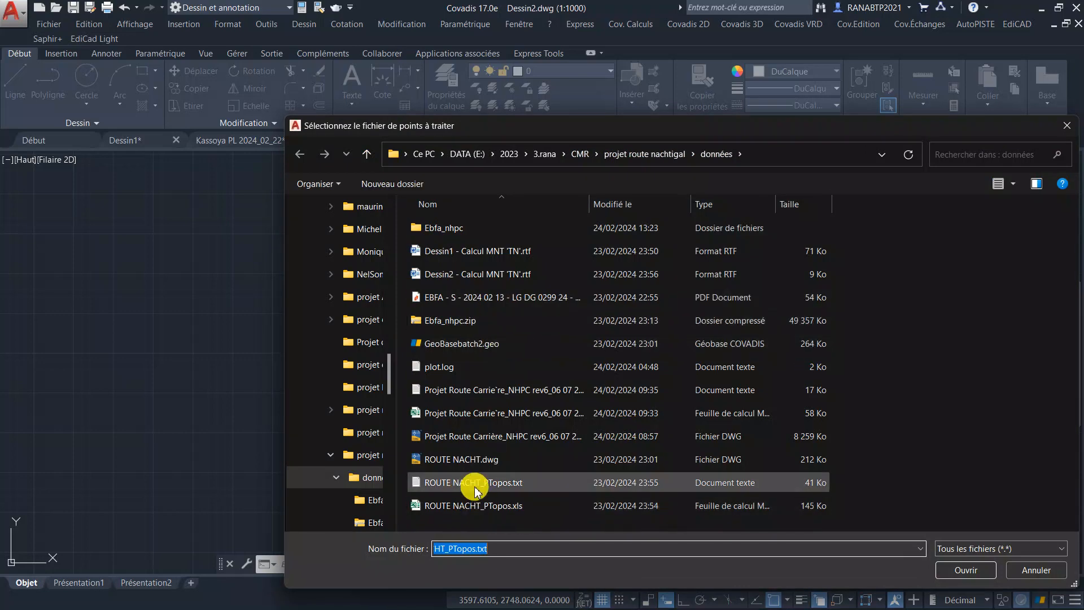
click(939, 567)
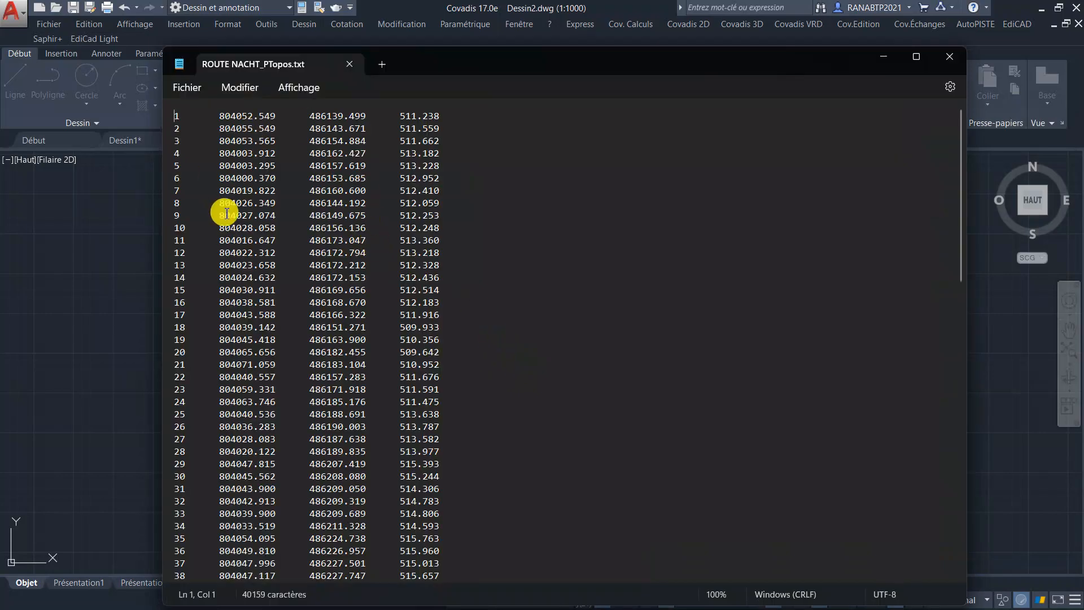
click(950, 57)
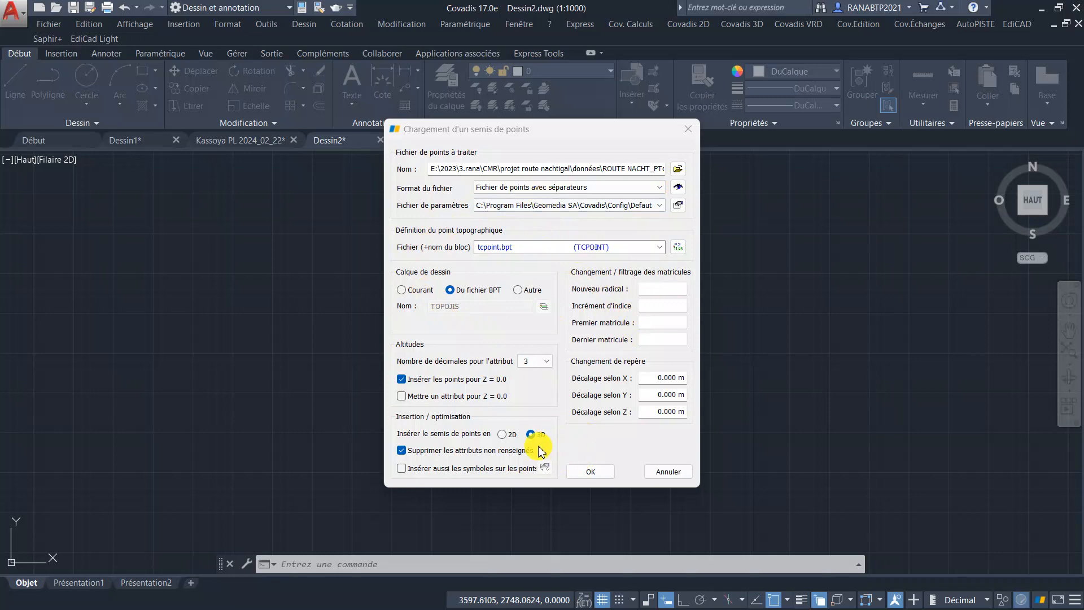
click(600, 474)
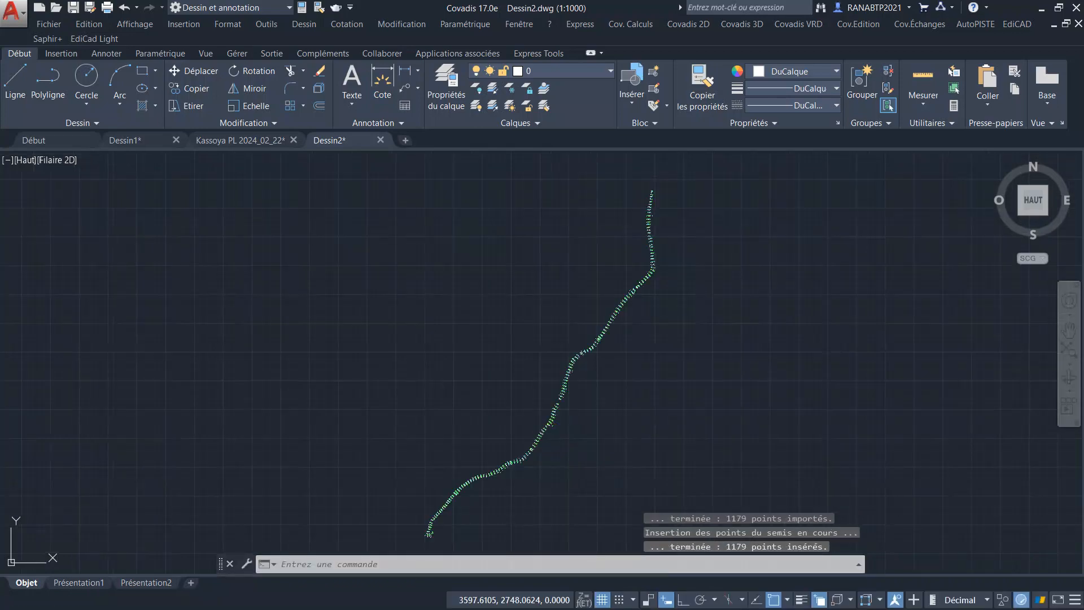
Step: Select all the imported topographic points along the route and inspect their number and elevation labels
scroll(558, 417, up, 2)
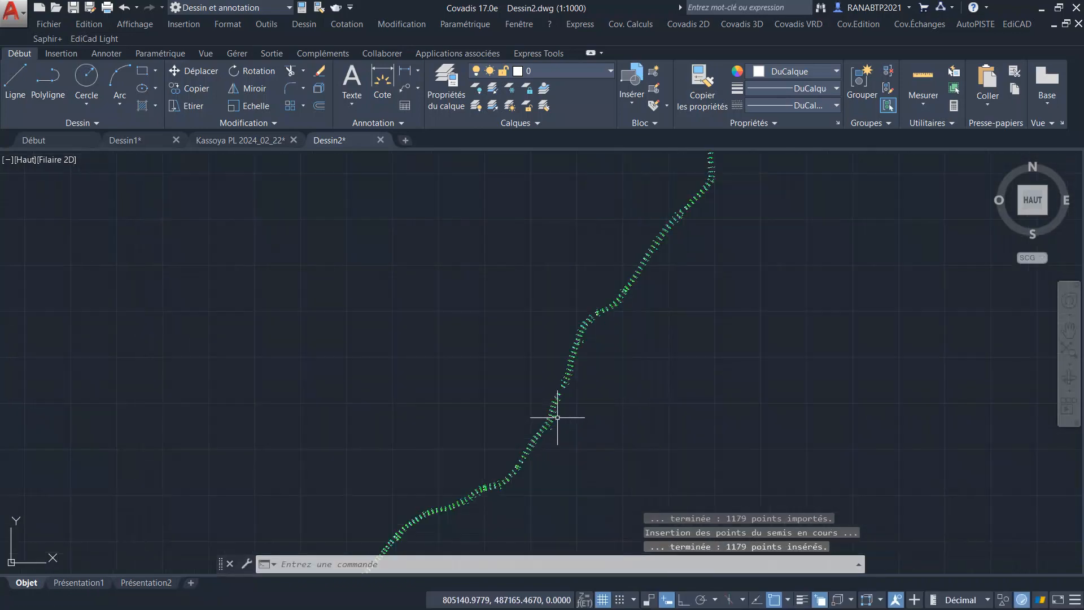
scroll(558, 418, up, 3)
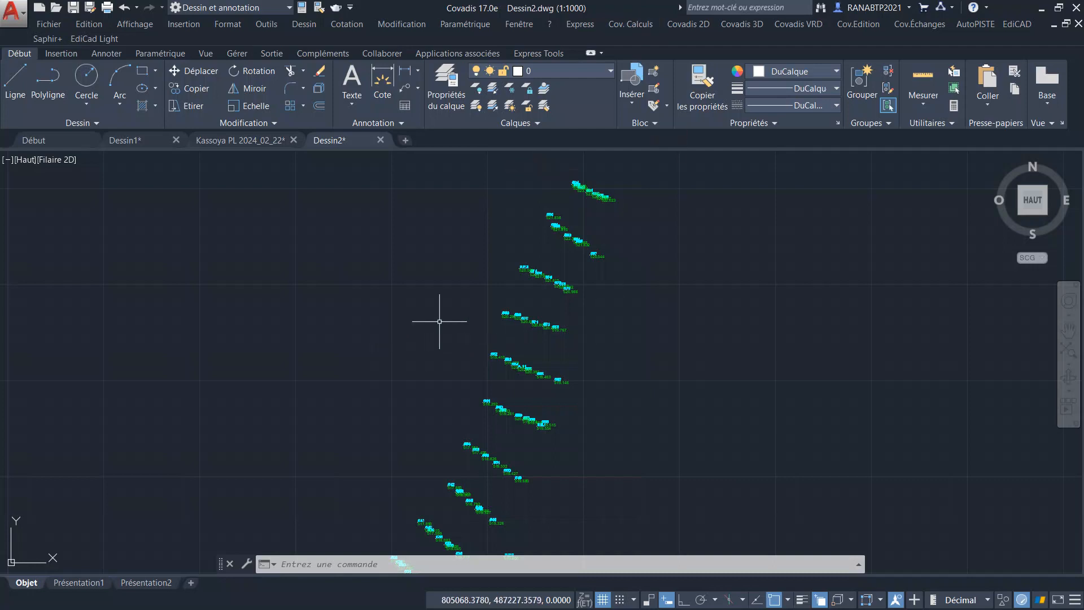
scroll(446, 316, down, 4)
scroll(479, 317, down, 5)
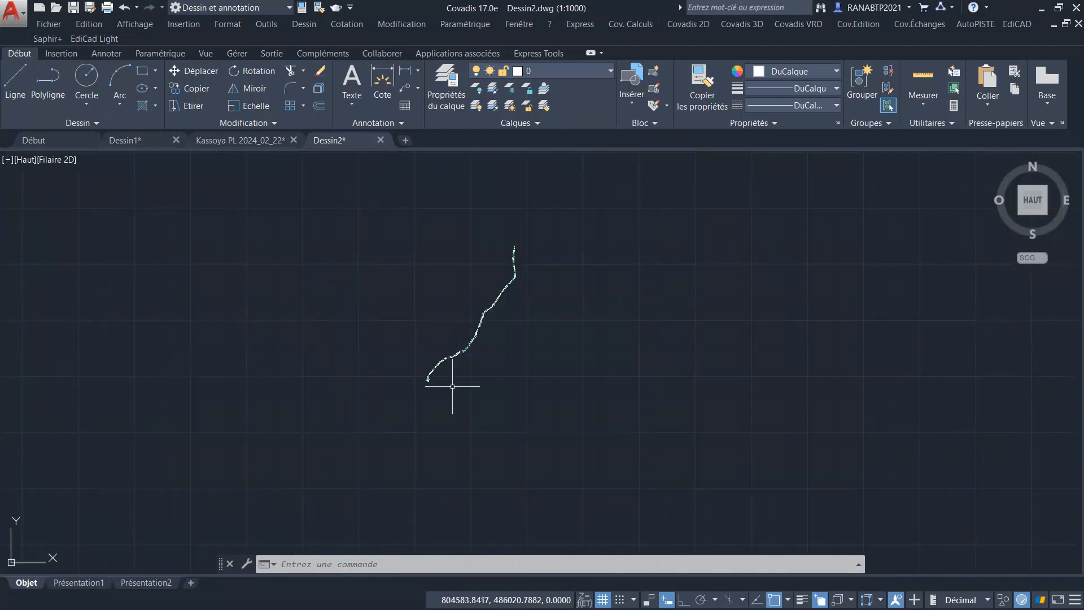
click(677, 418)
click(286, 192)
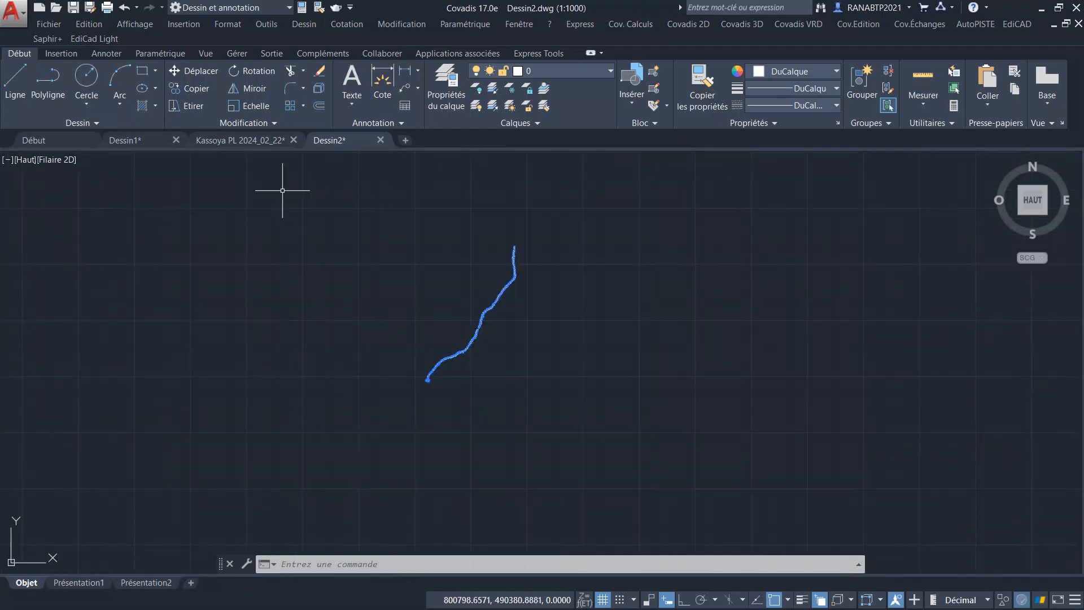
scroll(488, 312, up, 2)
scroll(489, 311, up, 2)
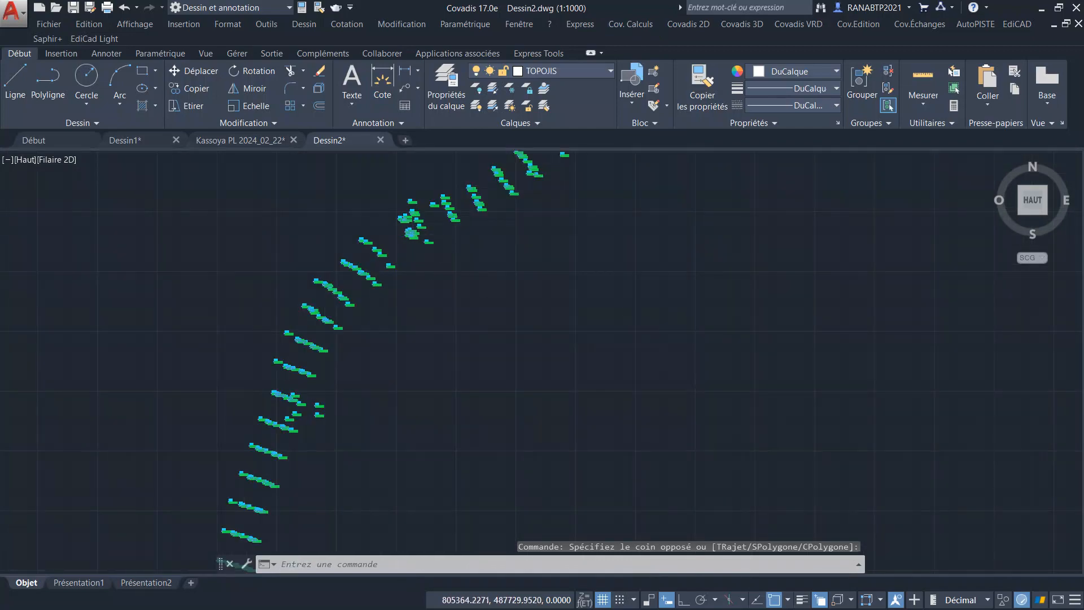
scroll(237, 348, up, 3)
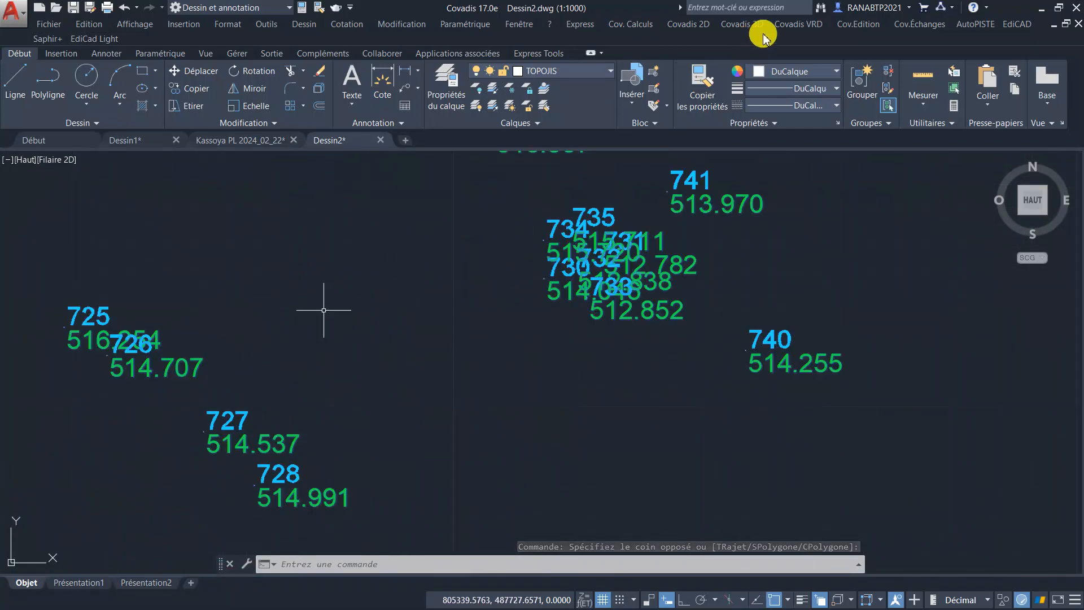
Step: Set the text height of all the topographic point attributes in the drawing to 0.3 mm
click(860, 24)
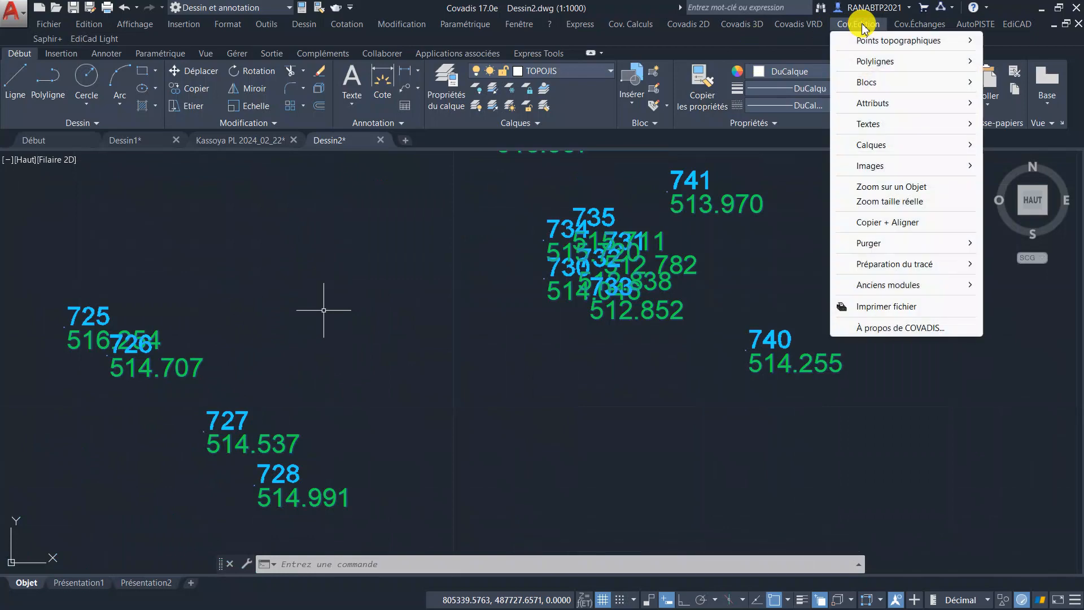
mouse_move(888, 107)
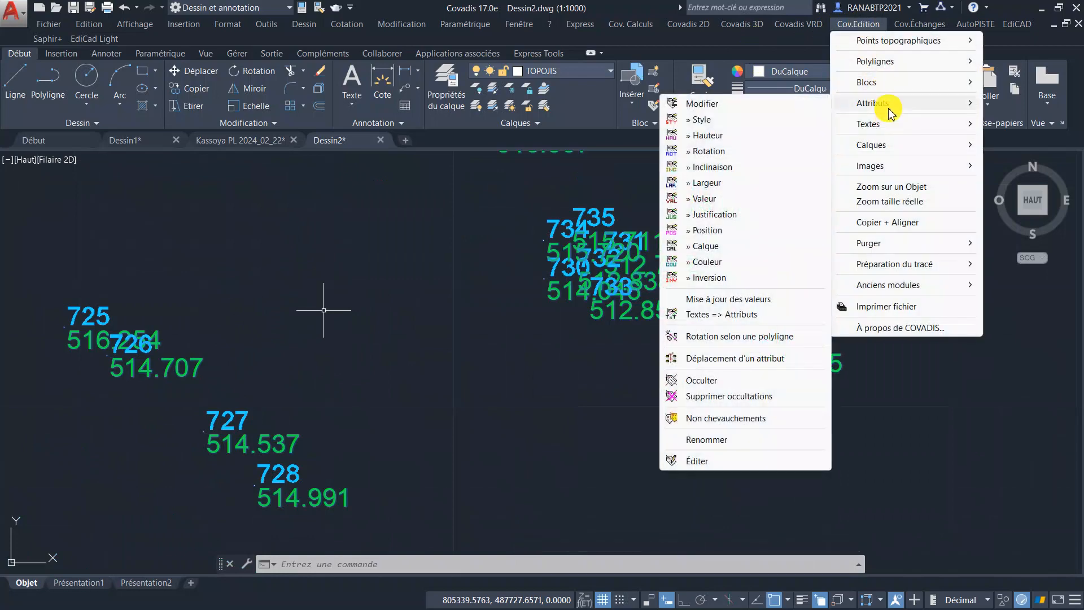
click(700, 136)
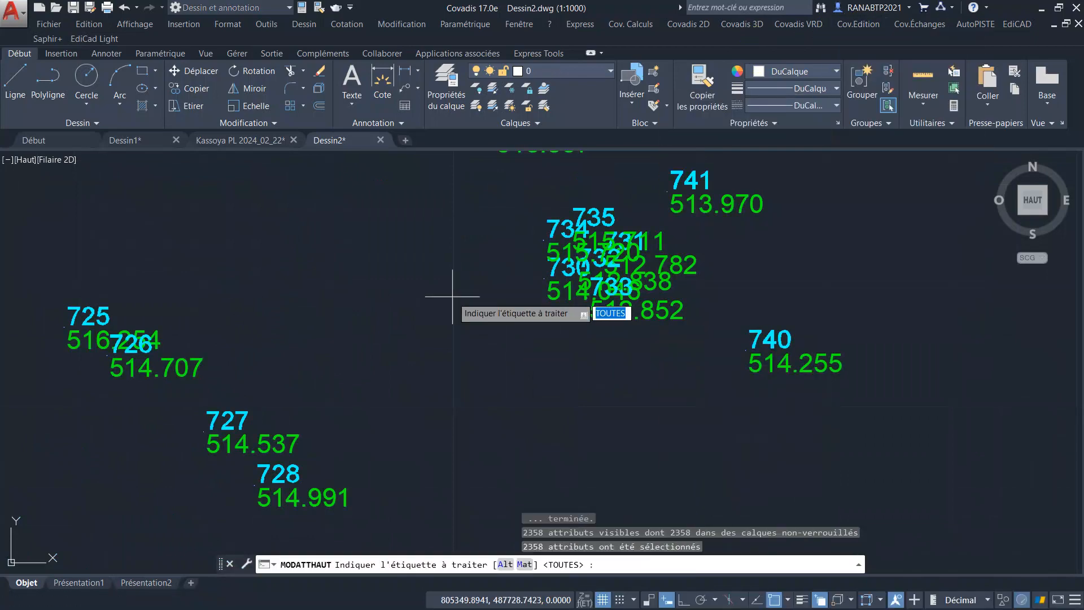
key(Return)
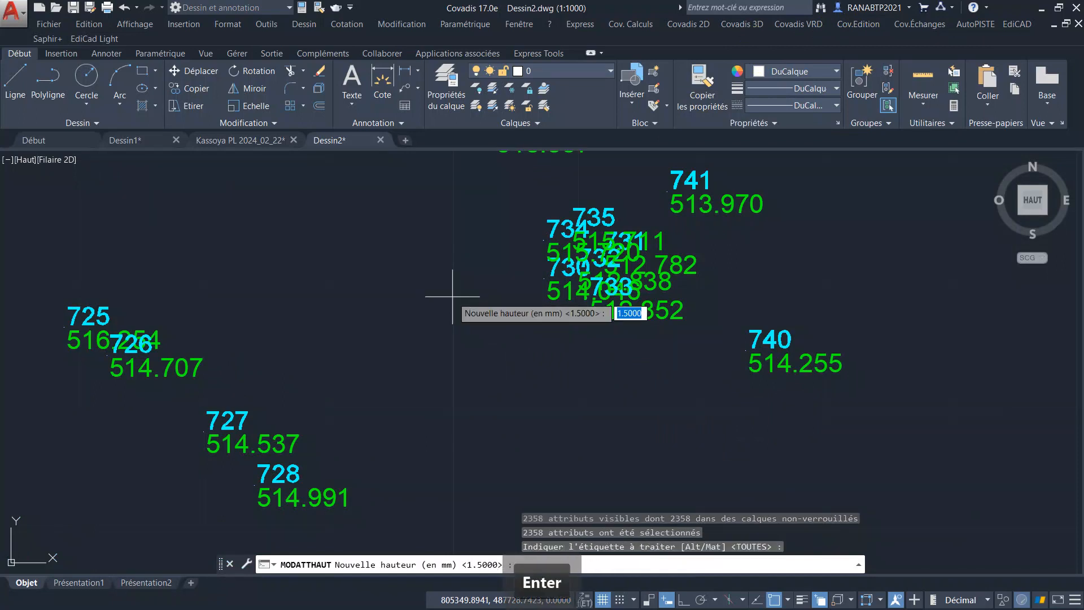
text(0.)
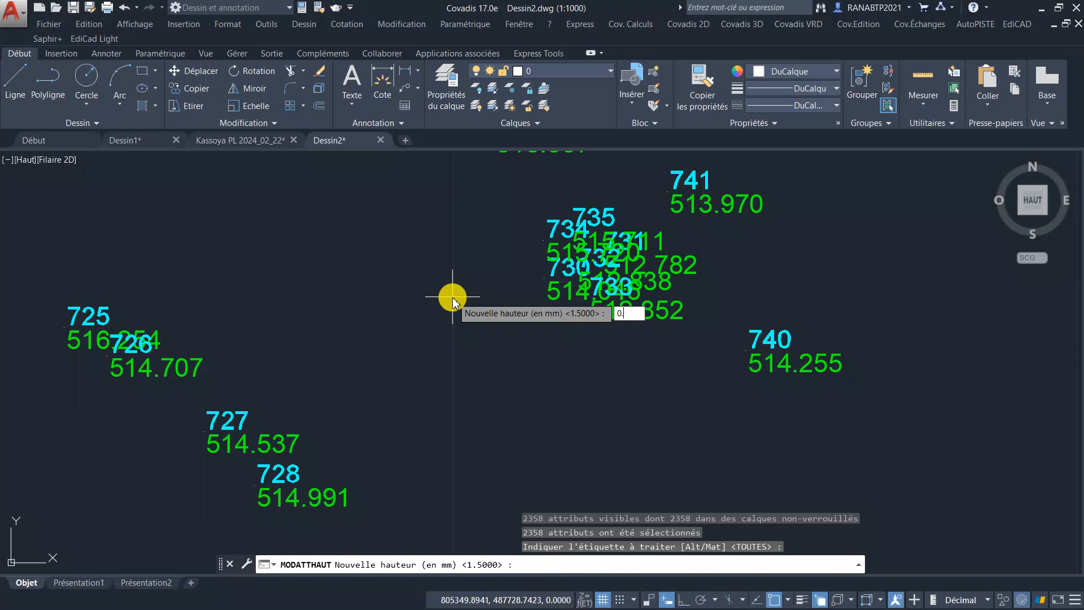
text(3)
key(Return)
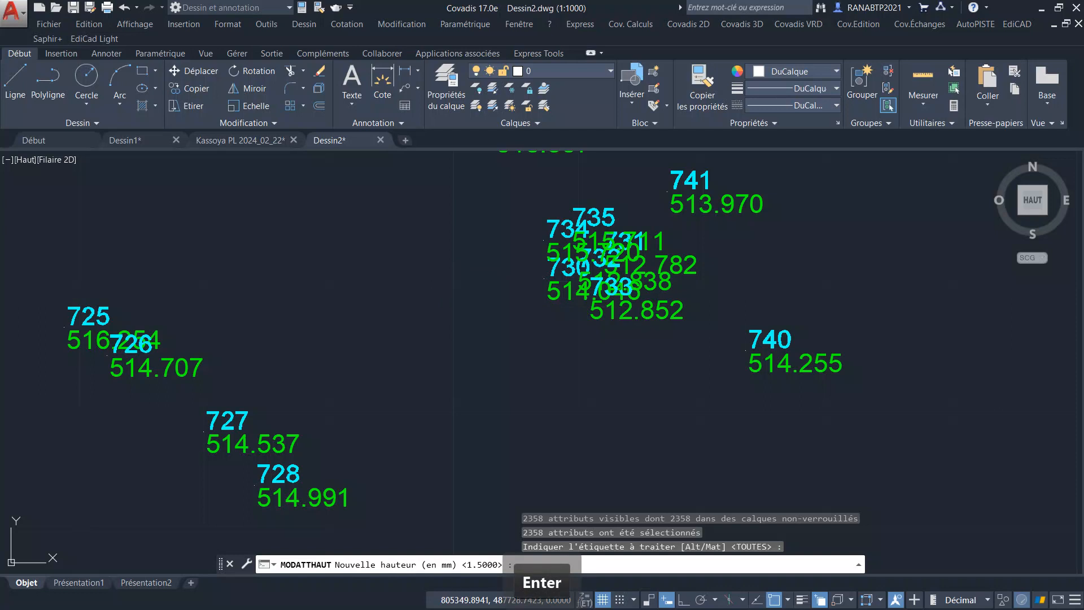
Step: Examine the resized point labels along the route, both up close and across the whole survey strip
scroll(460, 287, down, 3)
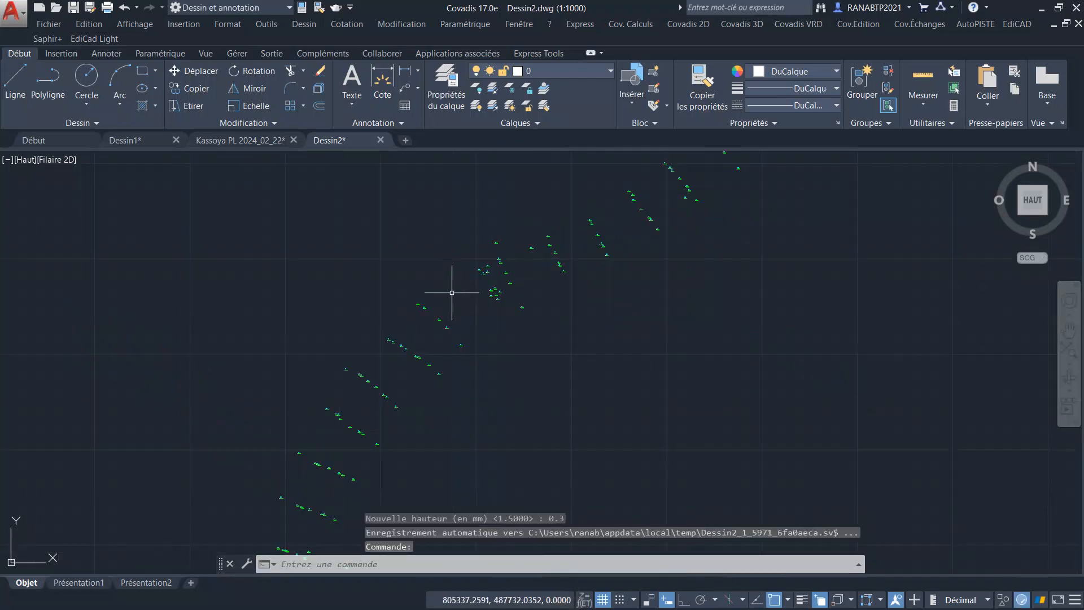
scroll(460, 300, down, 5)
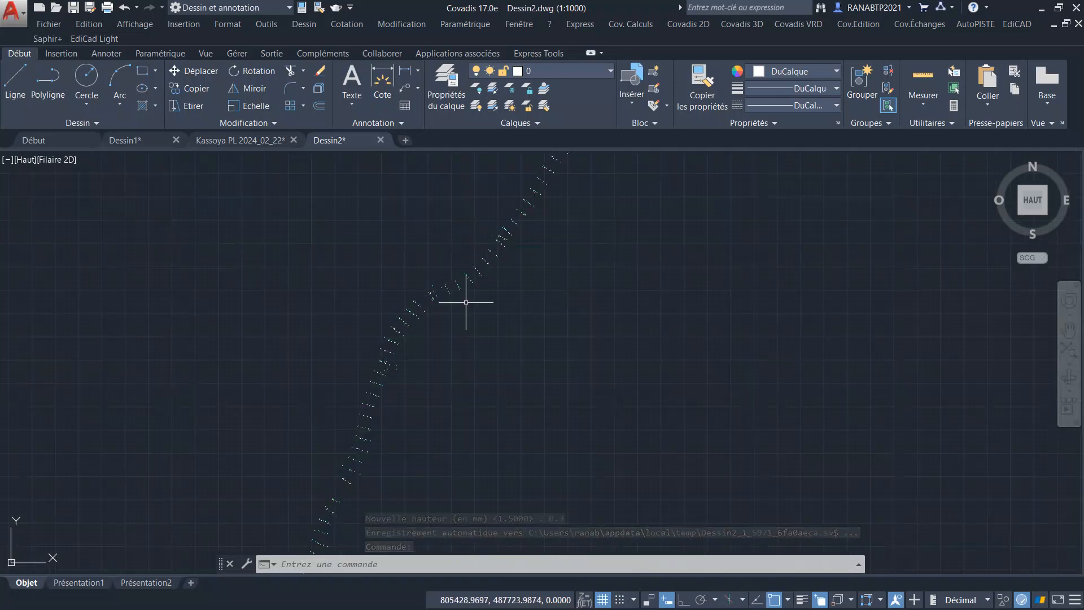
scroll(403, 265, up, 5)
scroll(403, 266, down, 3)
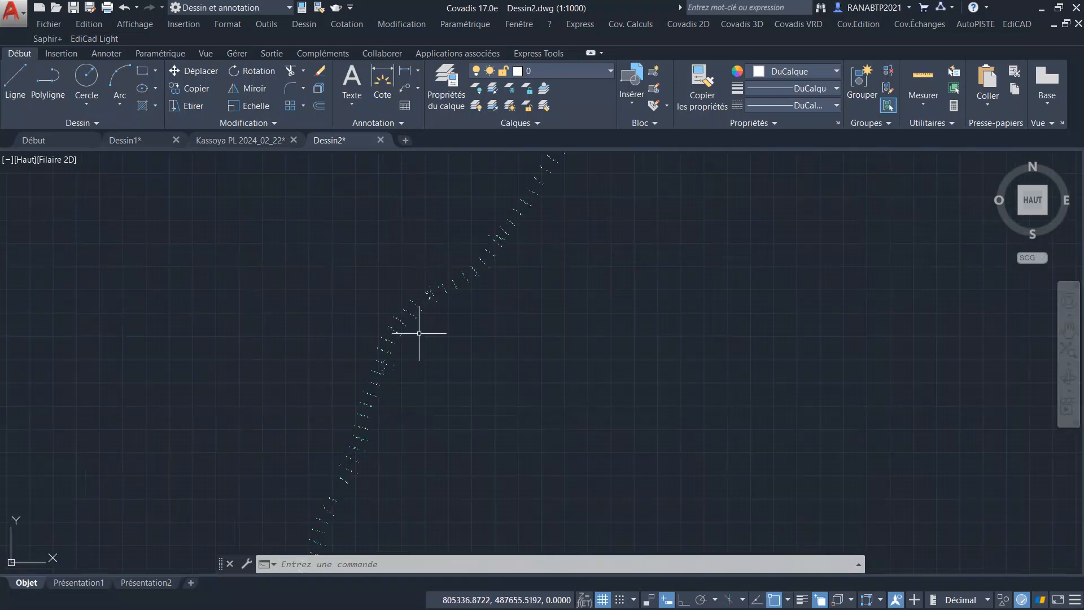
scroll(421, 333, up, 2)
scroll(339, 429, down, 3)
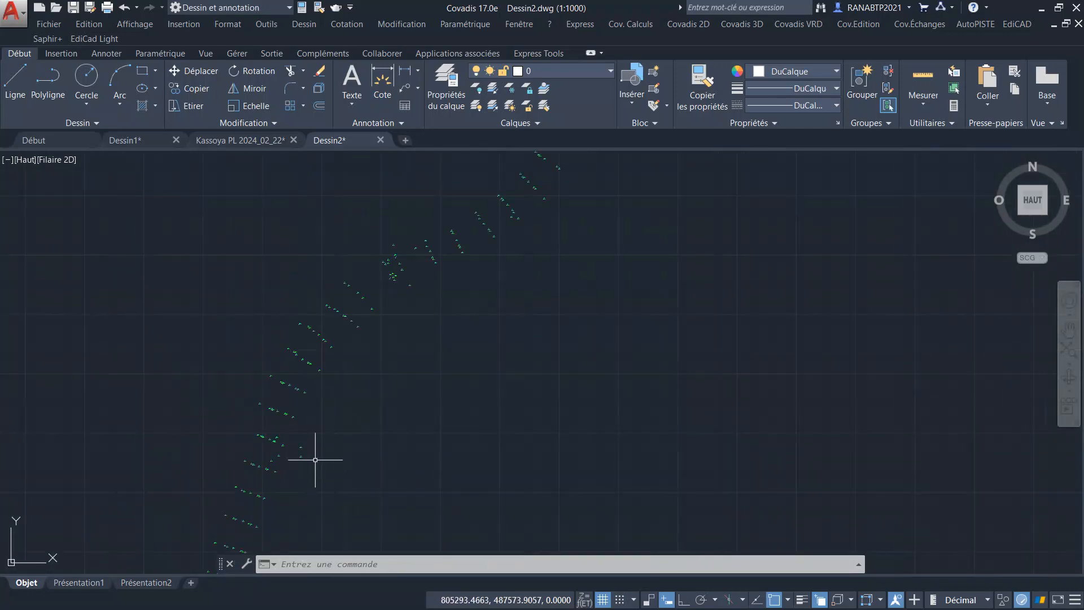
scroll(410, 323, up, 2)
scroll(305, 441, up, 3)
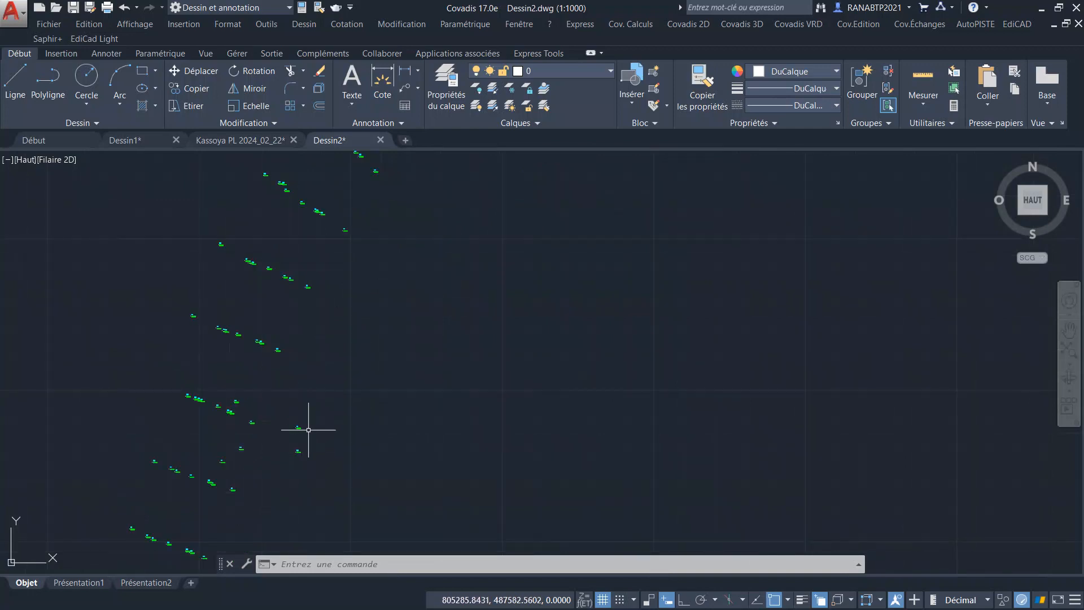
scroll(309, 381, up, 2)
scroll(345, 369, down, 2)
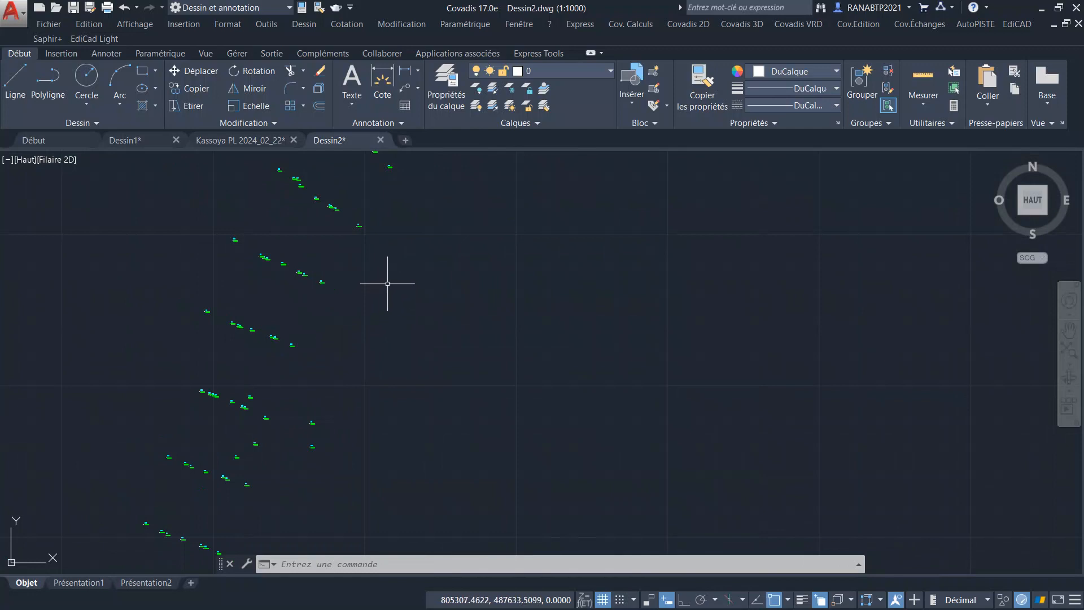
scroll(359, 333, down, 3)
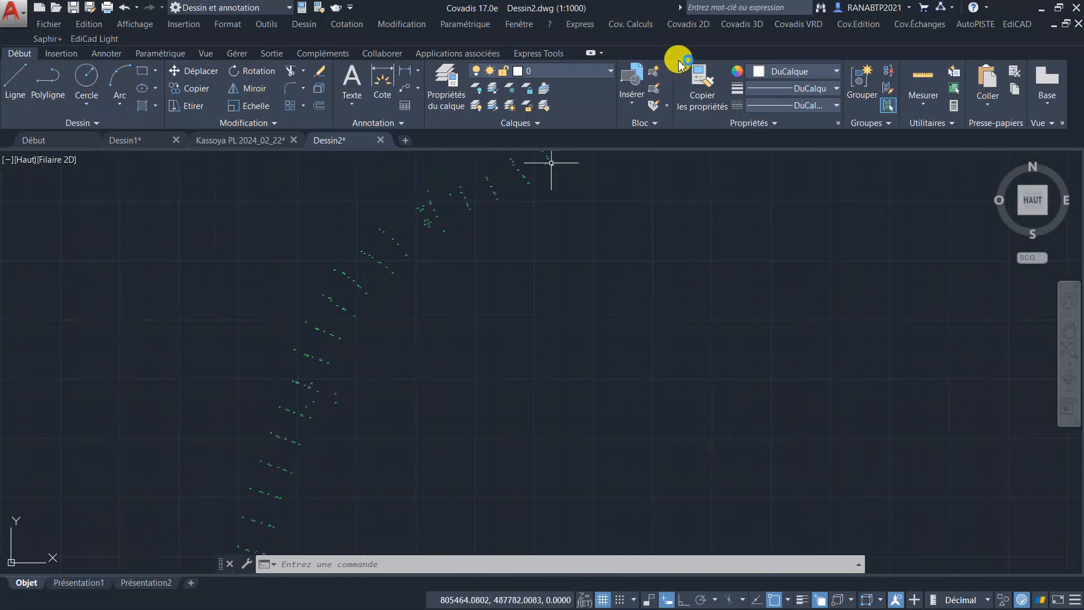
Step: Start the linear 3D interpolation (Interpolations linéaires 3D) and set the Radical of the first point's number to T
click(743, 25)
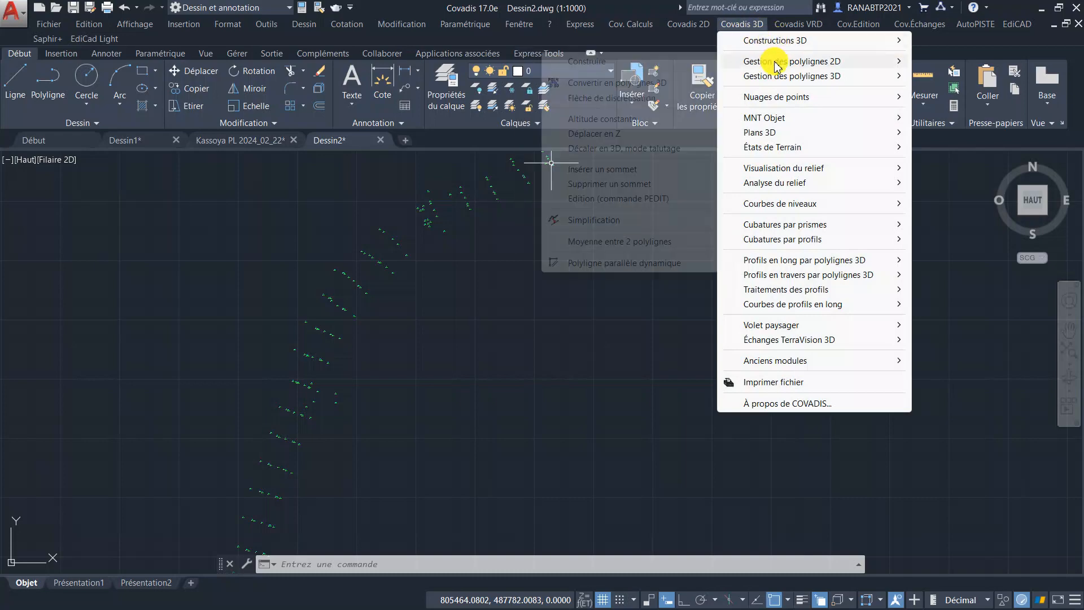
mouse_move(776, 63)
mouse_move(764, 82)
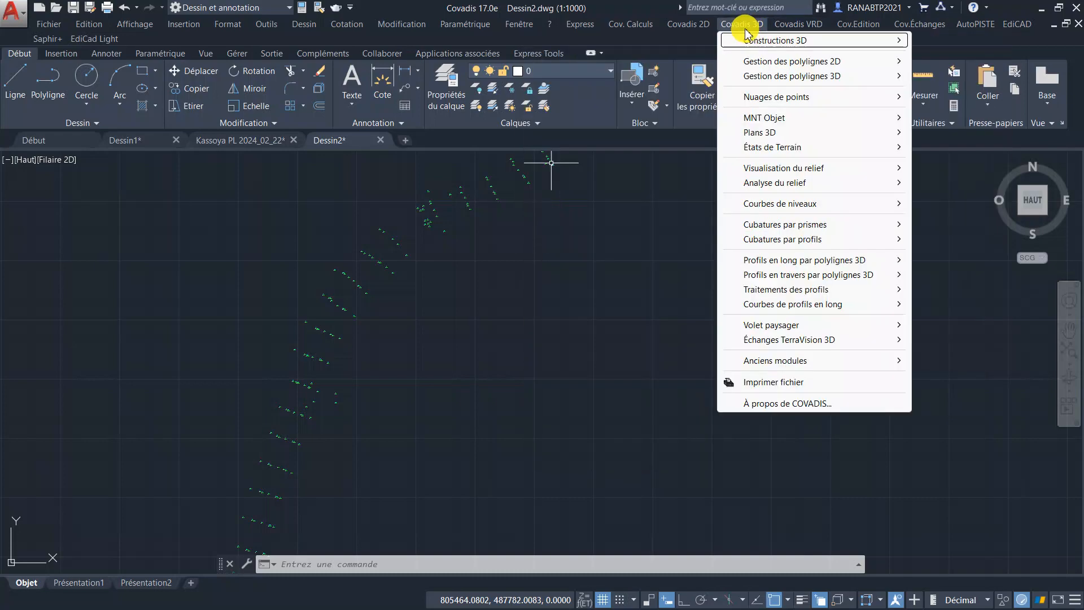
mouse_move(754, 41)
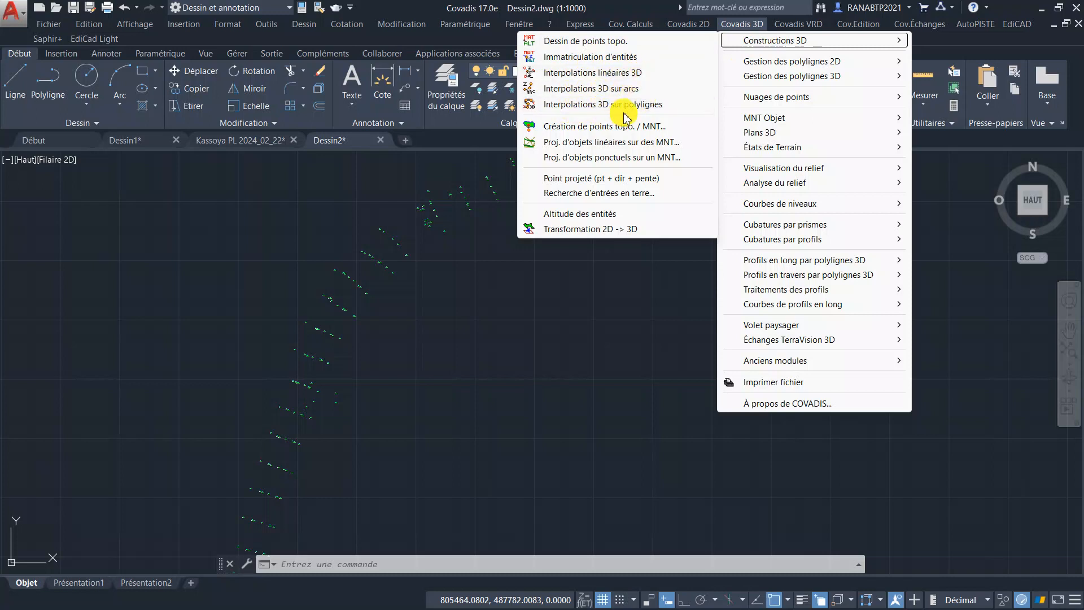
click(571, 74)
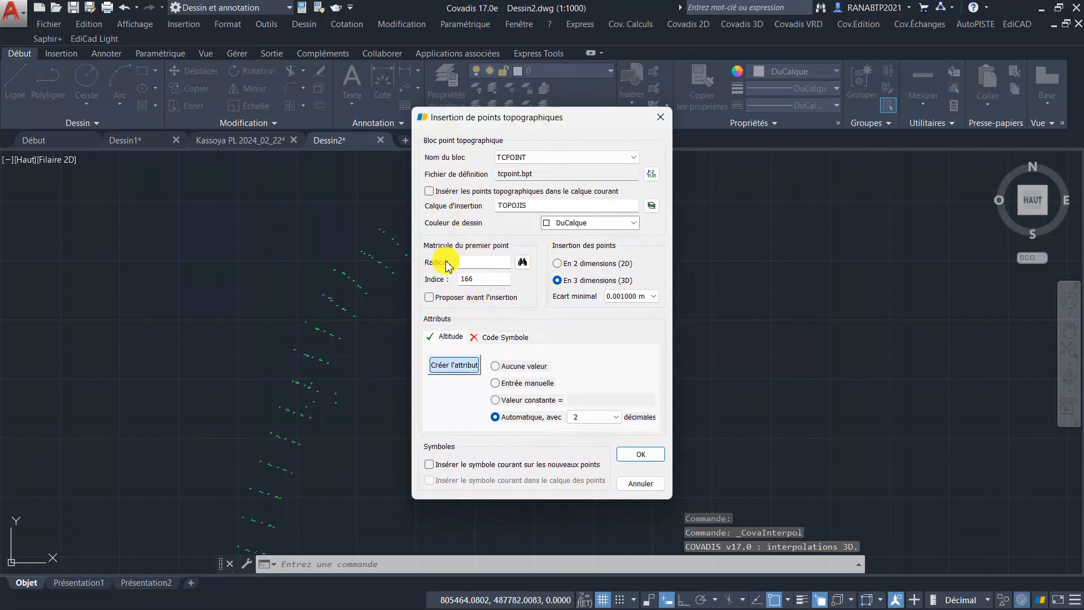
click(473, 265)
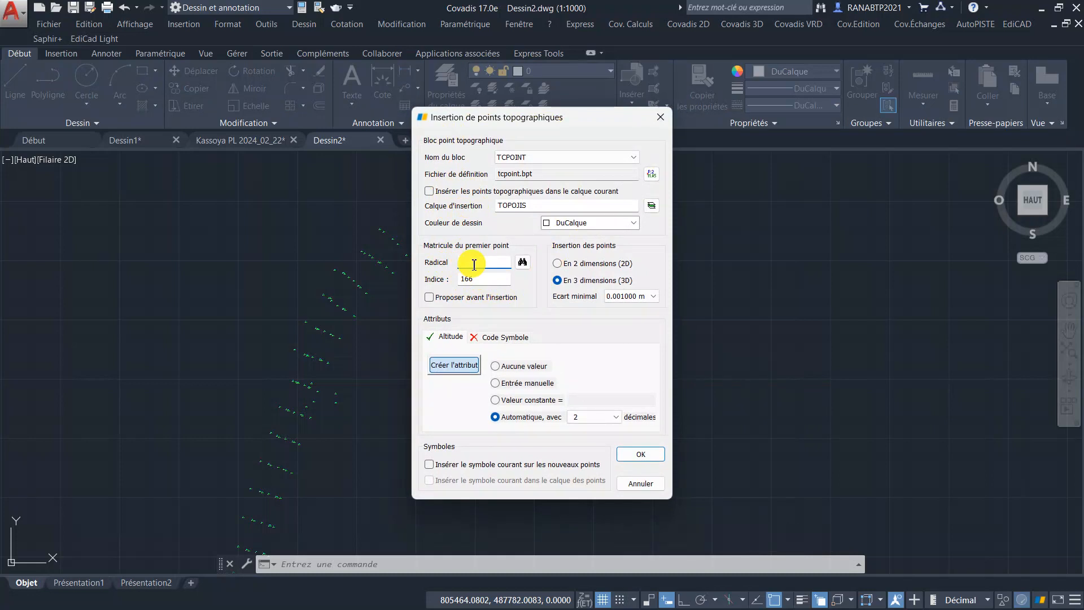
text(oo)
key(BackSpace)
key(BackSpace)
key(Caps_Lock)
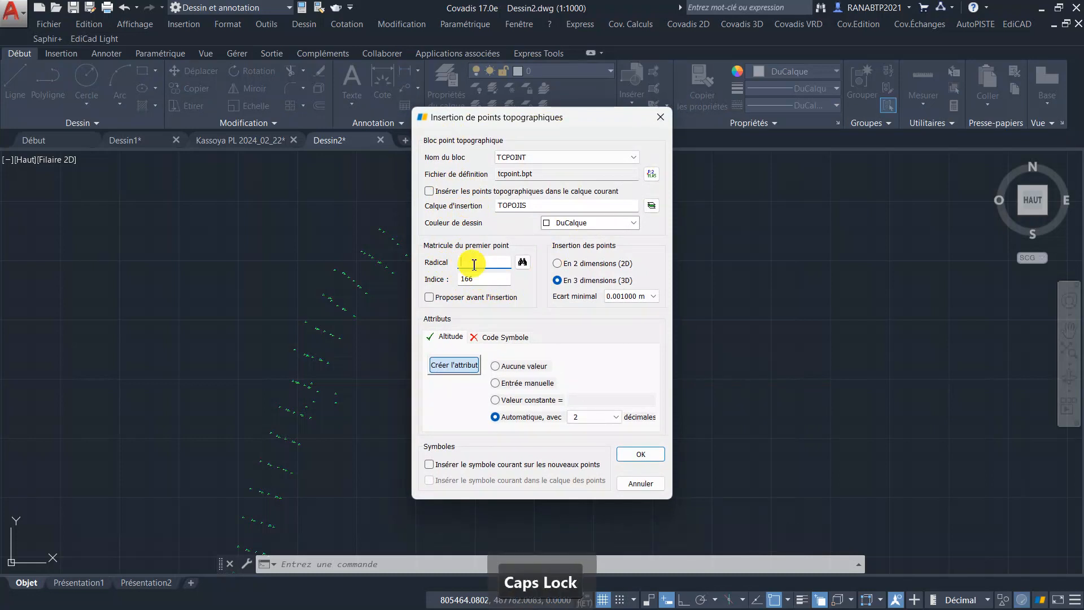
text(O)
key(BackSpace)
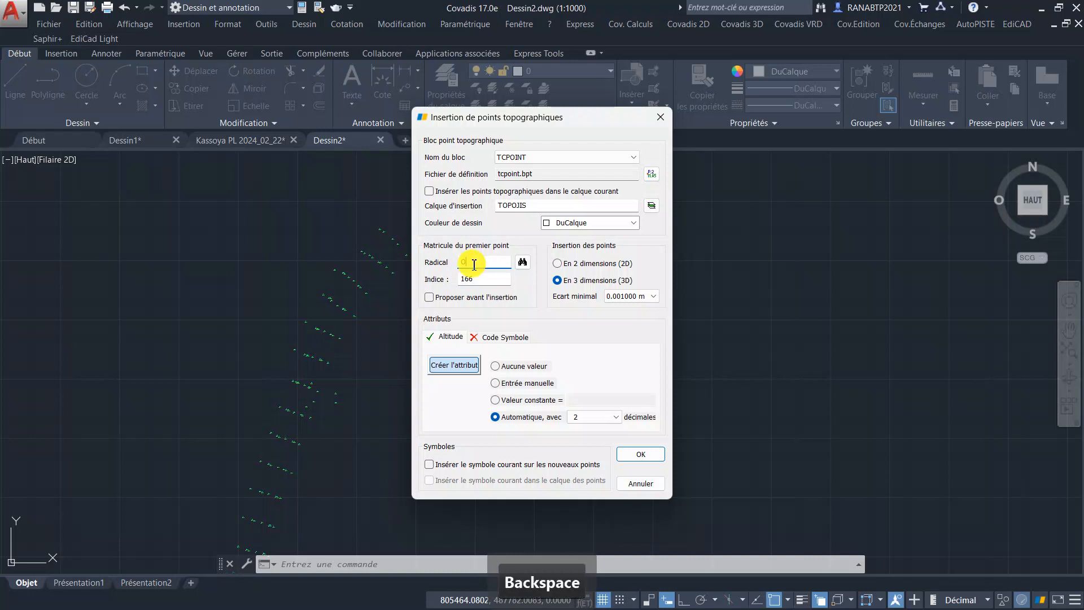
text(T)
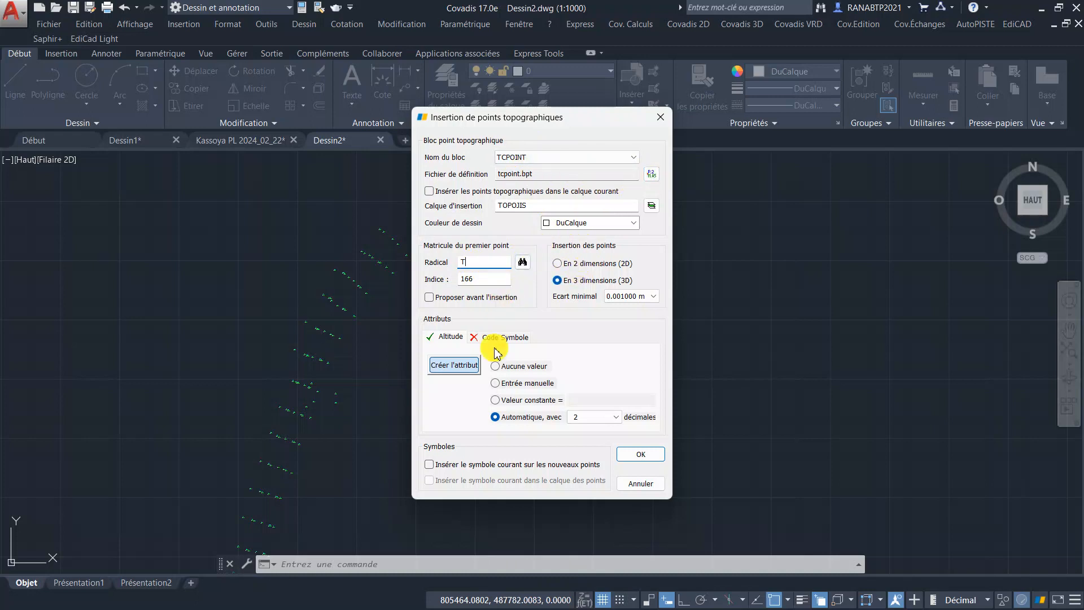
Step: Keep the altitude attribute automatic with 2 decimals, look up the first free index for radical T, and accept the point insertion settings
click(505, 421)
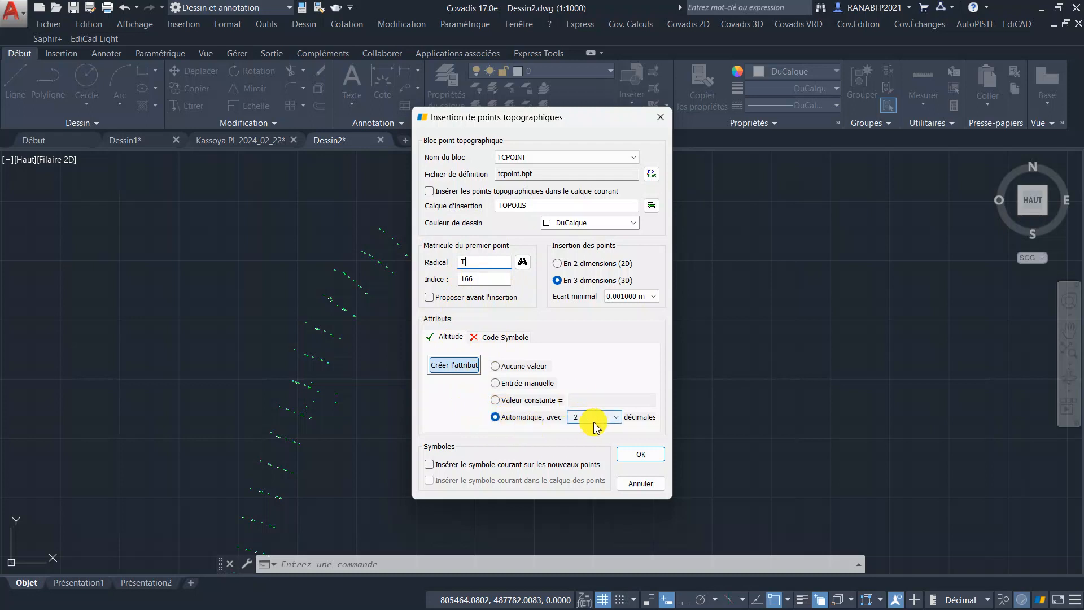
click(524, 264)
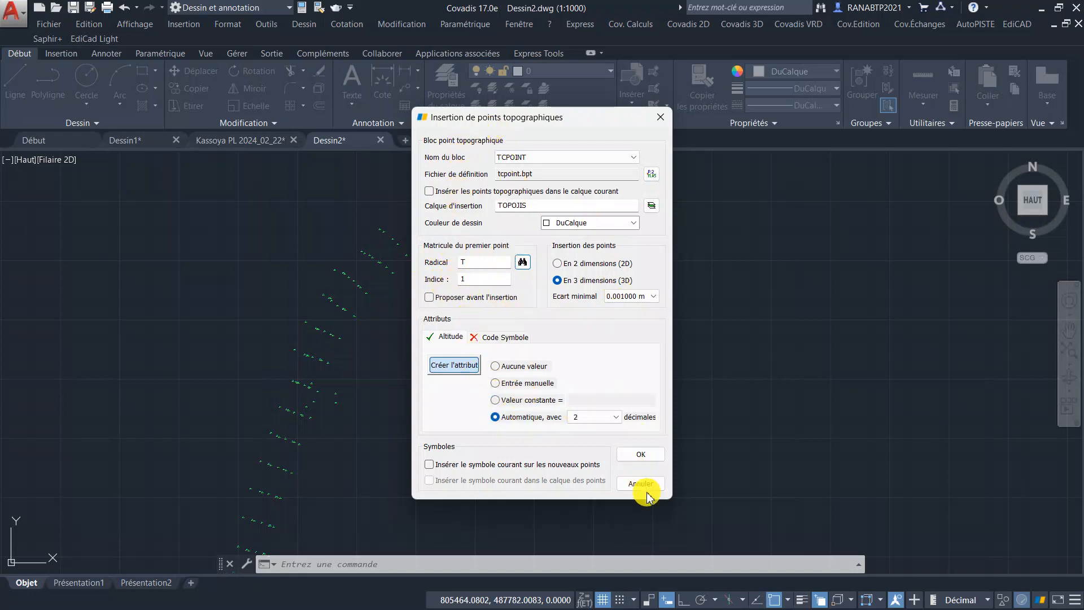
click(640, 455)
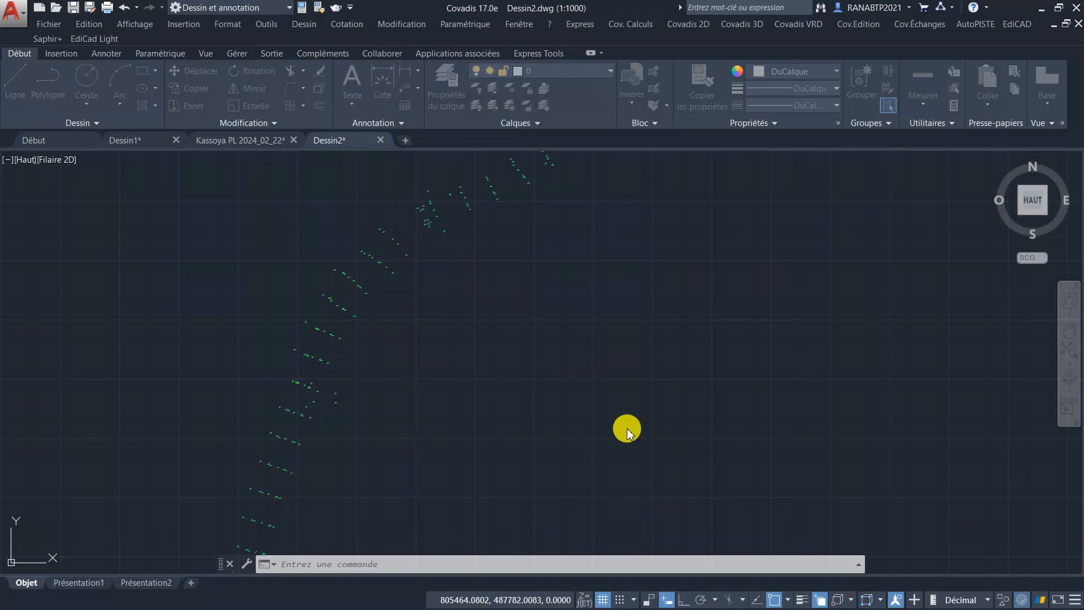
Step: Interpolate a point beside the route's eastern edge using Entre 3 points with entity selection, from three surrounding survey points
drag(493, 216, 589, 151)
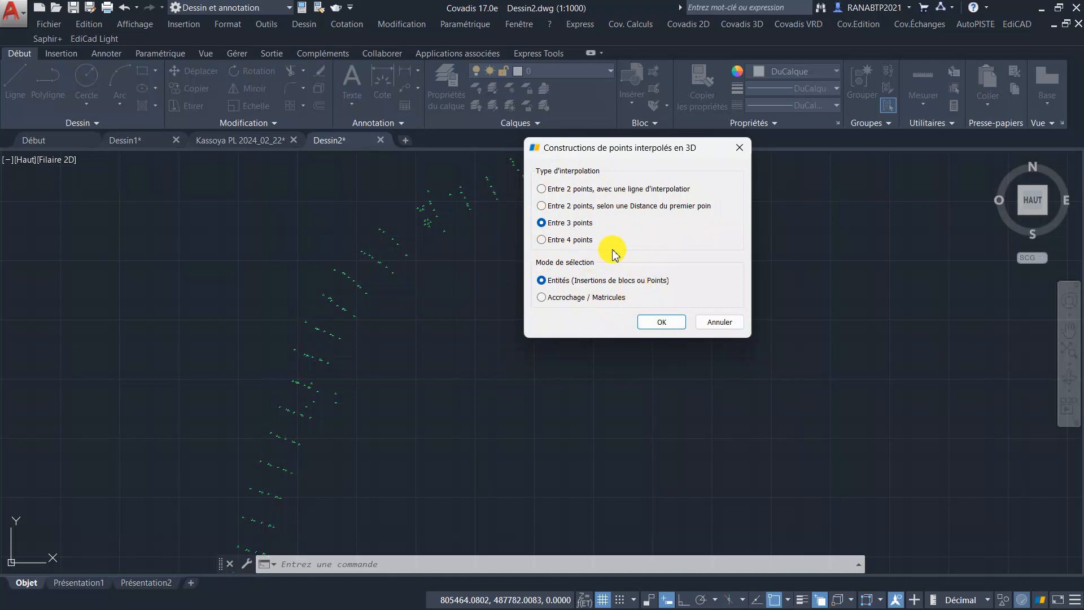
click(647, 324)
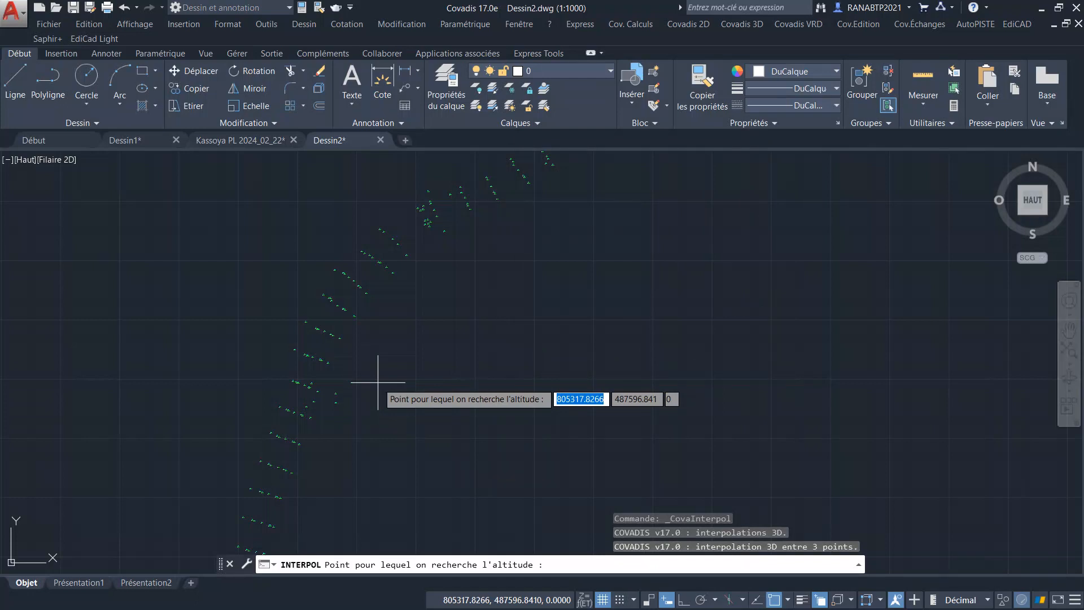
scroll(358, 348, up, 3)
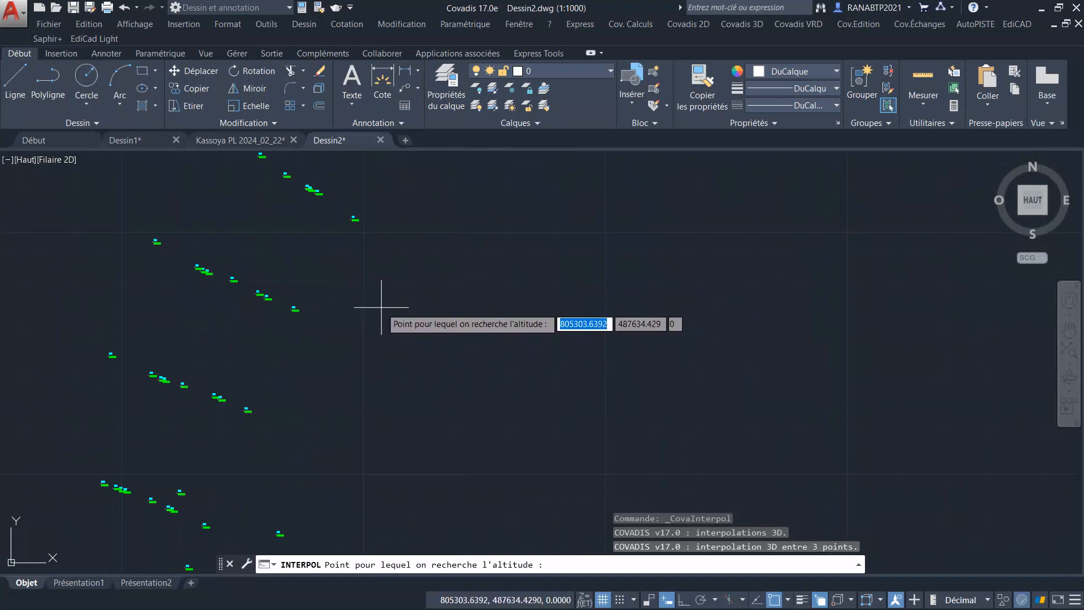
click(382, 307)
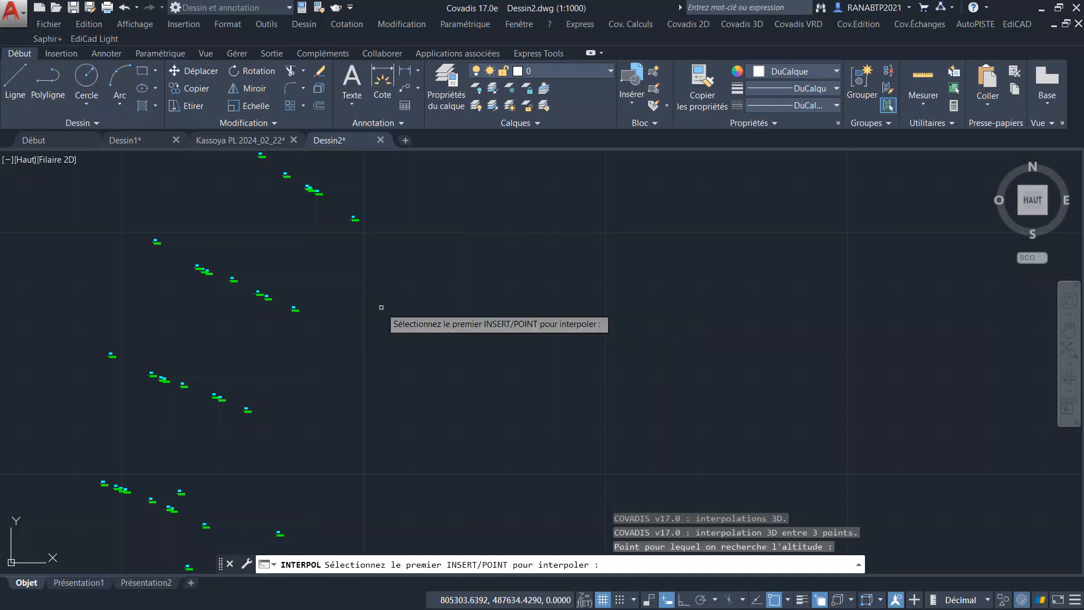
click(294, 309)
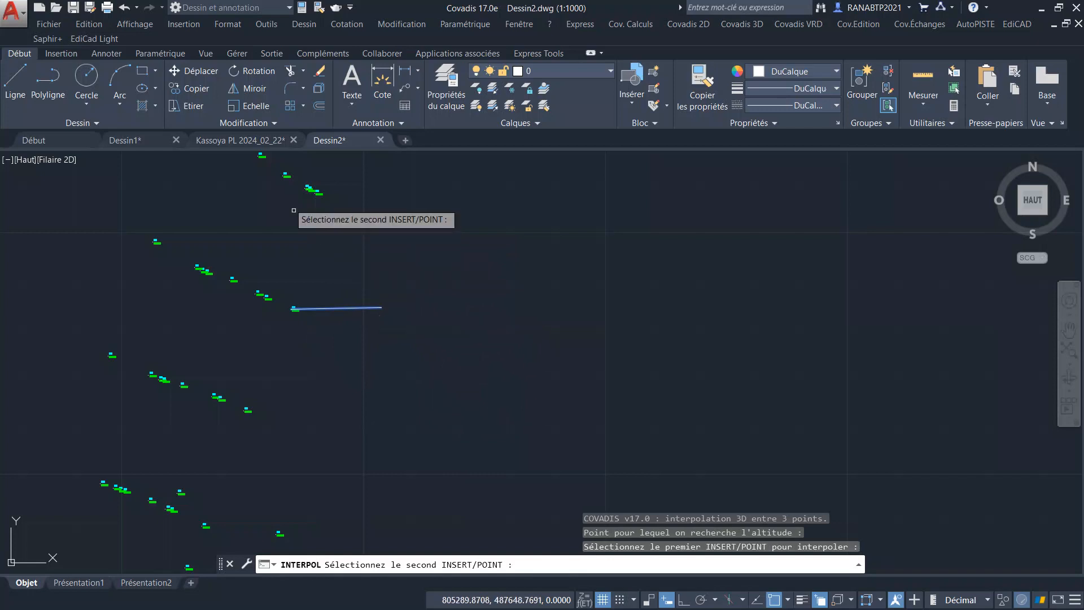
click(261, 156)
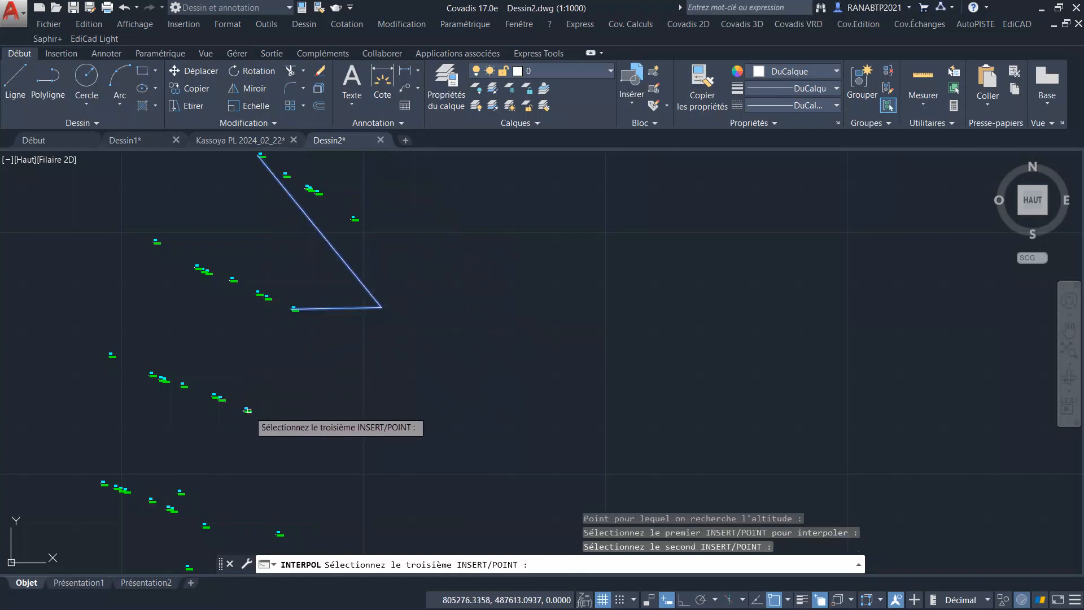
click(247, 410)
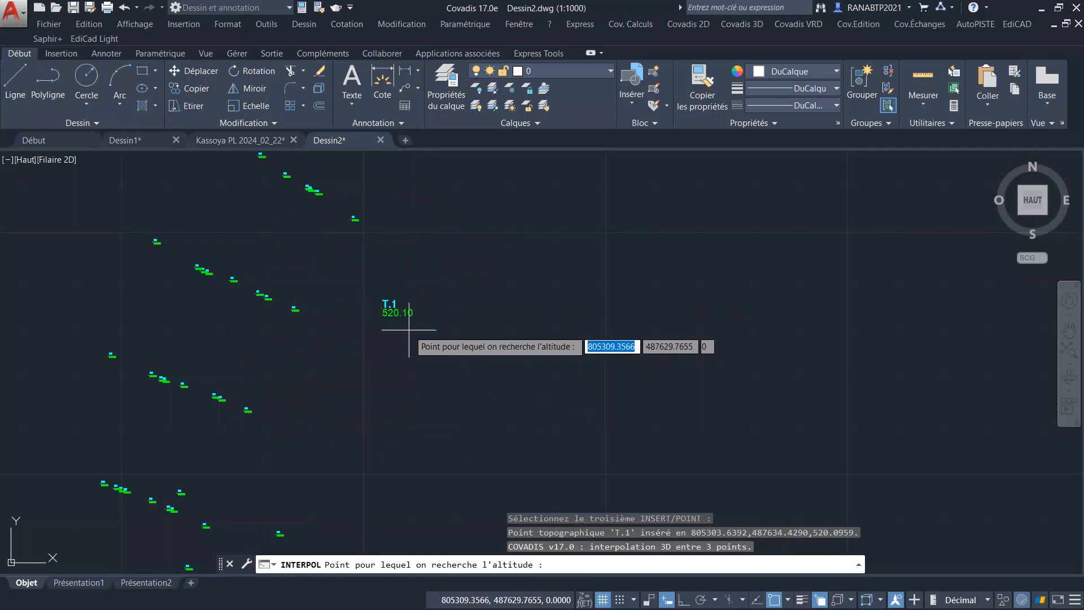
Step: Interpolate a point northeast of T.1 from the eastern end points of two profiles to the north and one profile's western end point farther south
scroll(408, 329, down, 4)
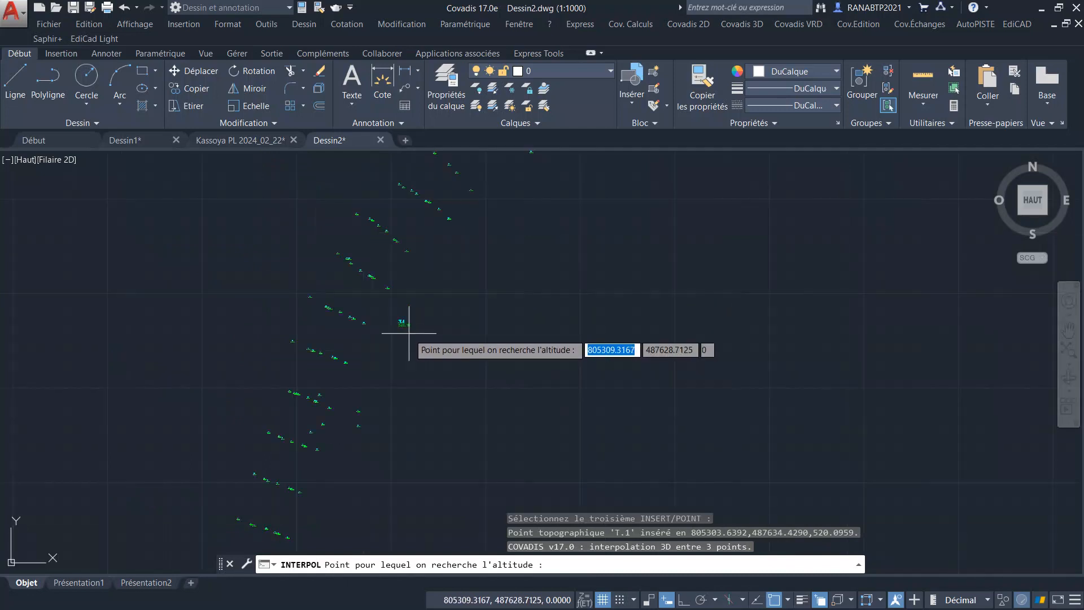
click(425, 290)
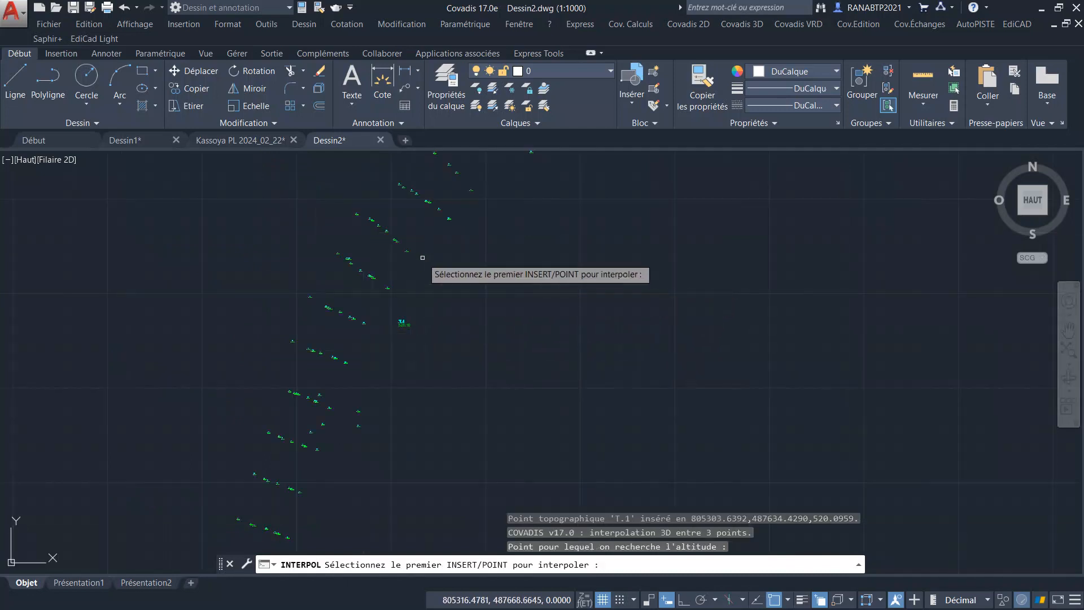
click(407, 251)
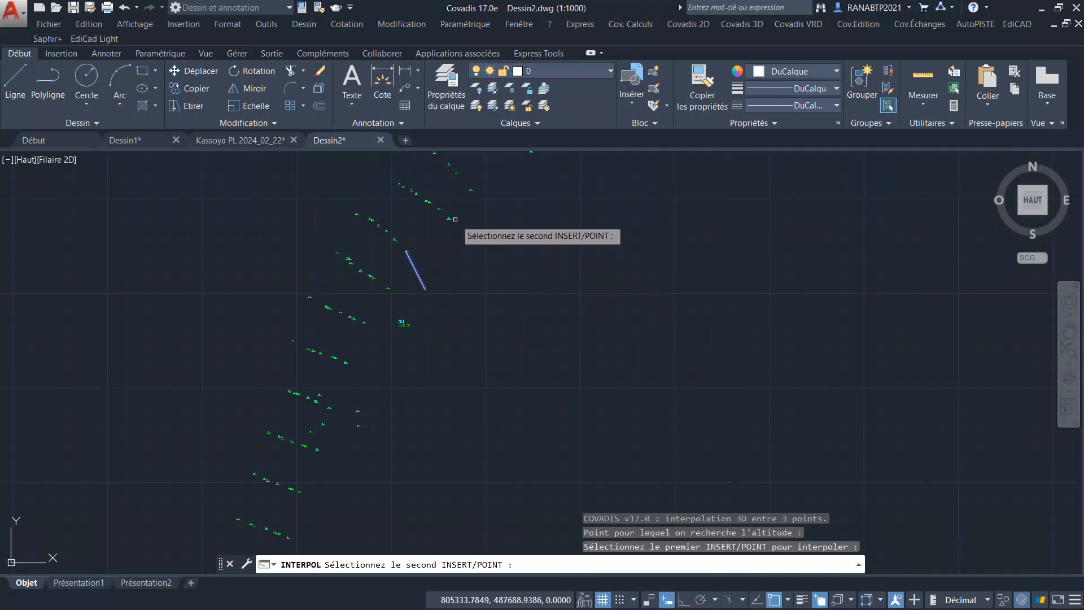
click(449, 218)
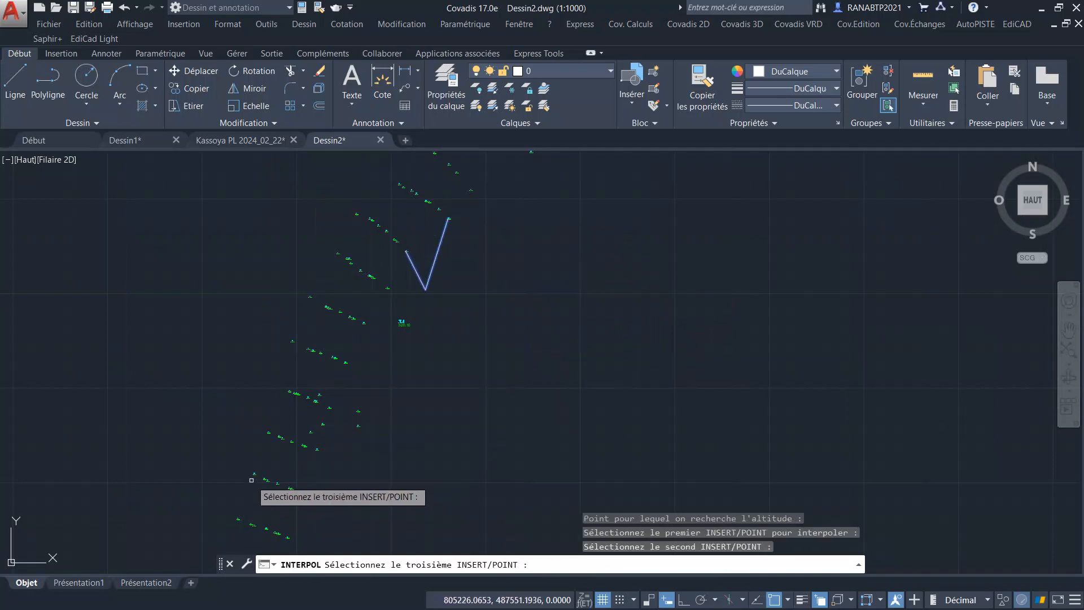
click(255, 473)
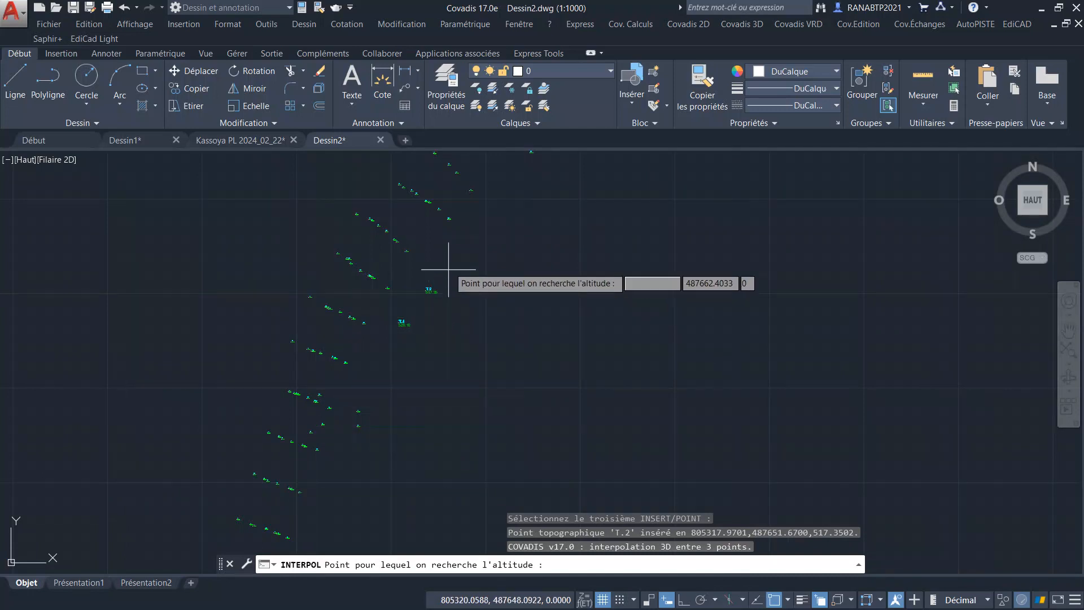
Step: Interpolate a point northeast of T.2 from the eastern end points of three neighbouring profiles
scroll(440, 265, up, 2)
scroll(436, 352, down, 3)
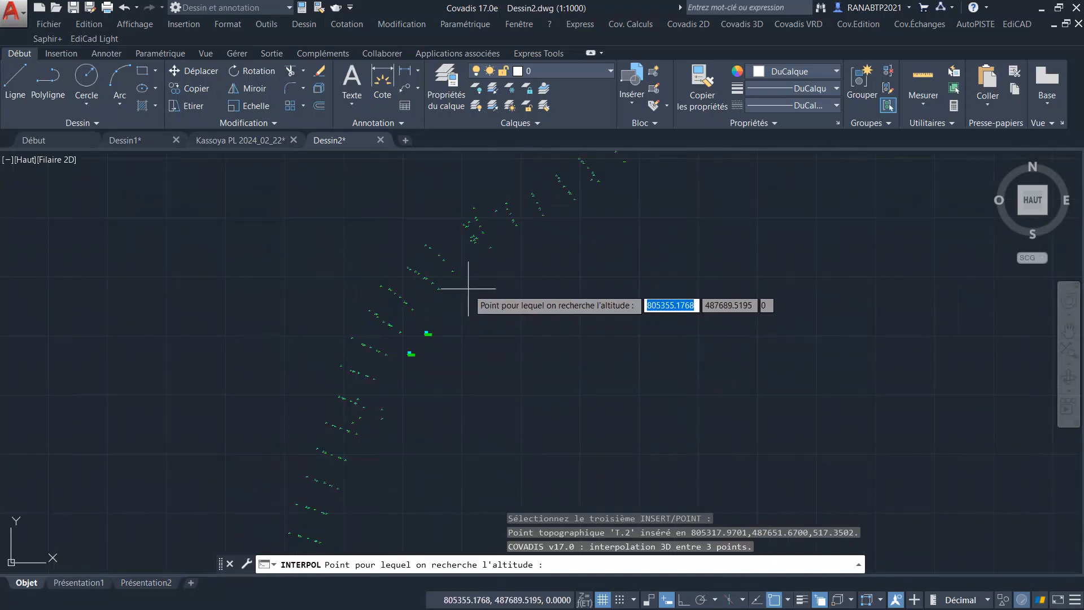
click(457, 316)
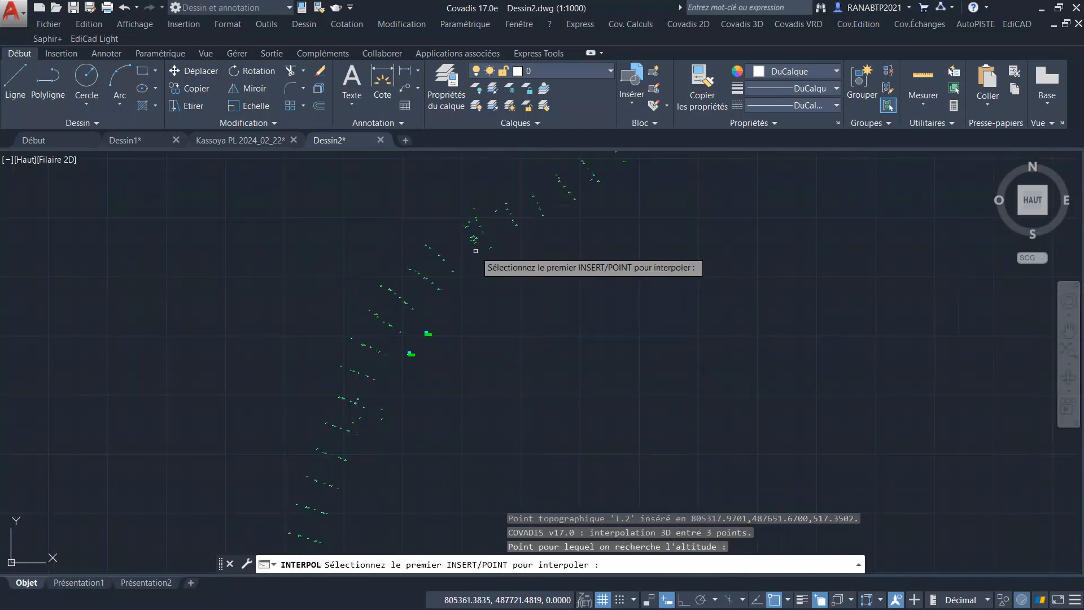
click(453, 272)
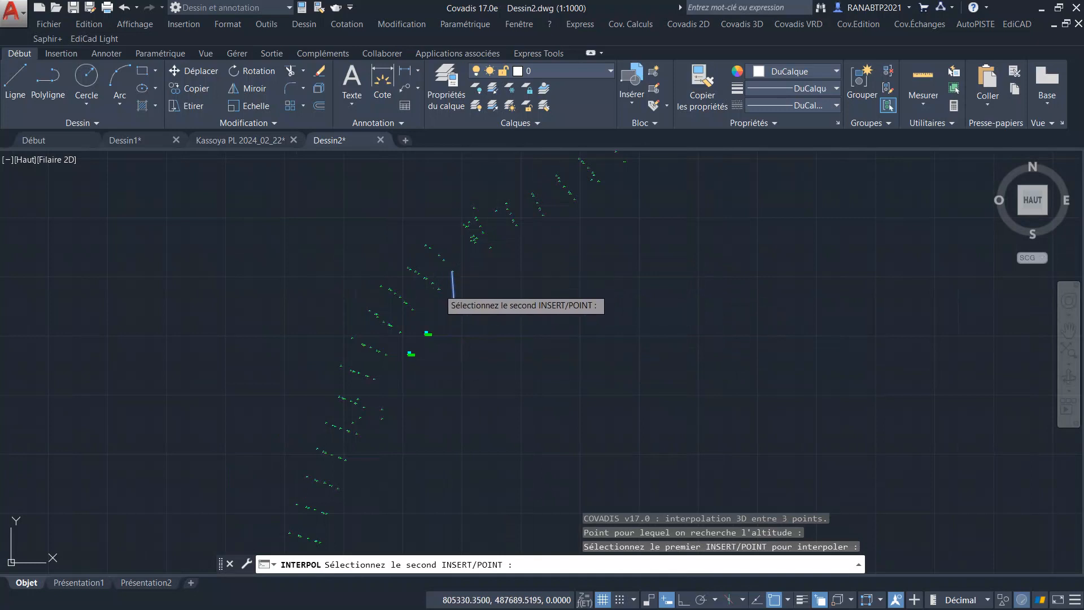
click(439, 289)
click(490, 252)
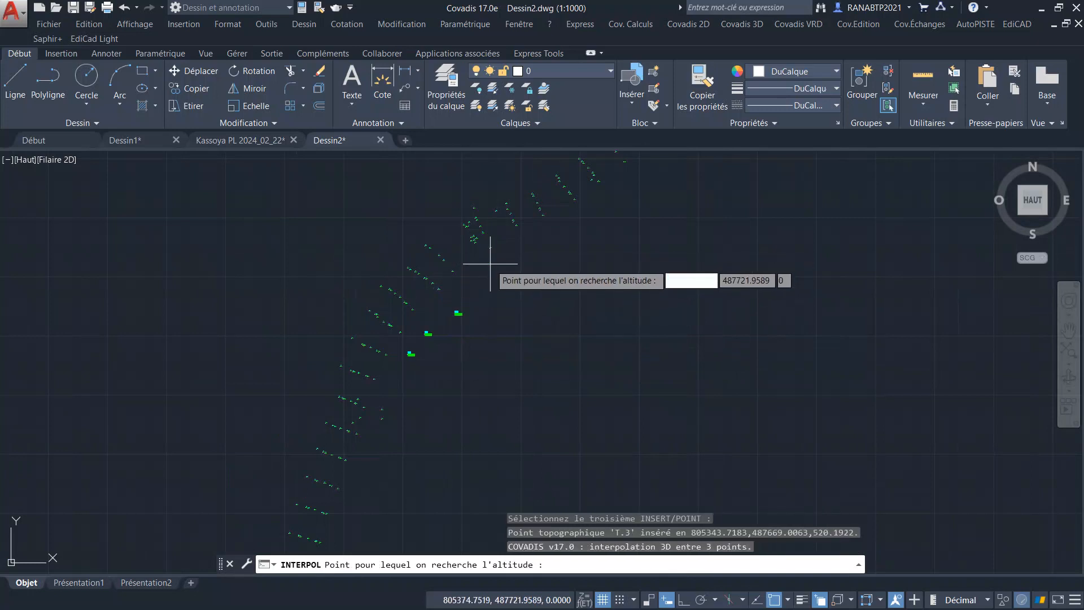
Step: Interpolate a point between T.2 and T.3 from the eastern ends of the two nearest profiles and the northern profile's western end
scroll(490, 263, up, 3)
click(453, 309)
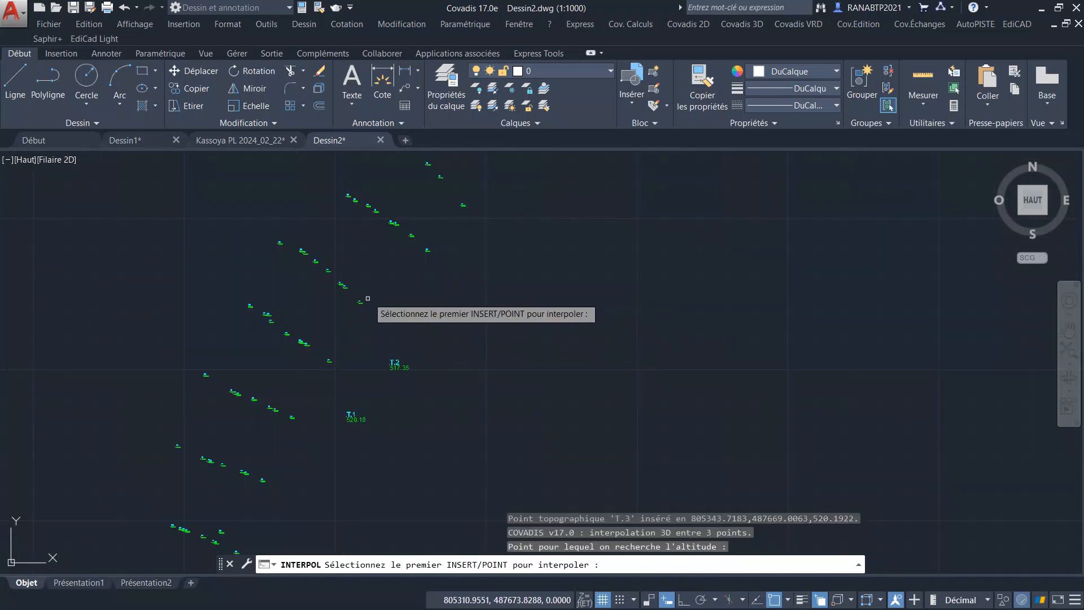
click(361, 302)
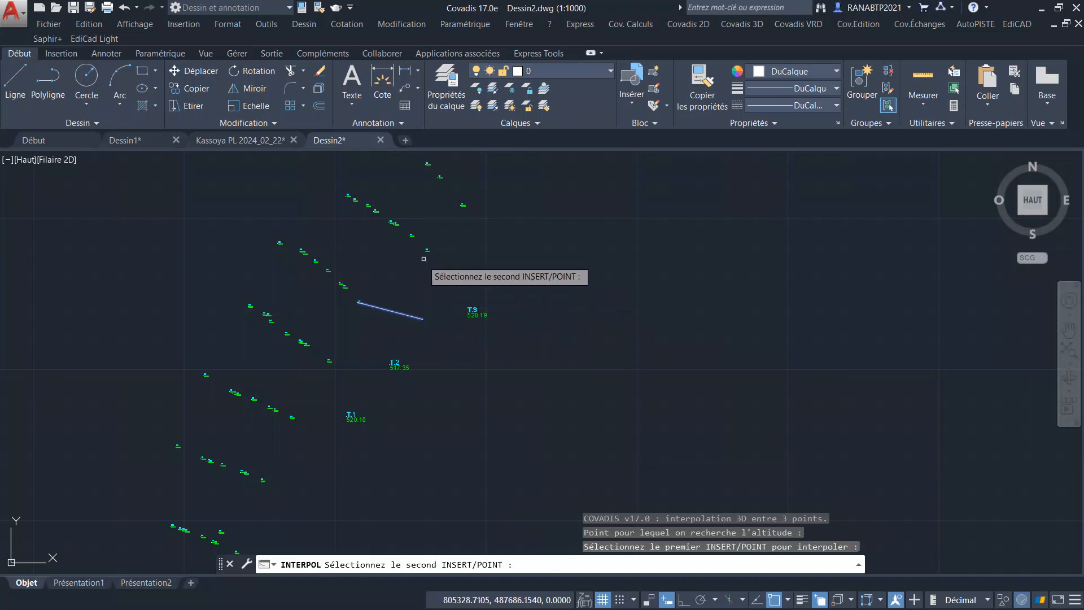
click(428, 250)
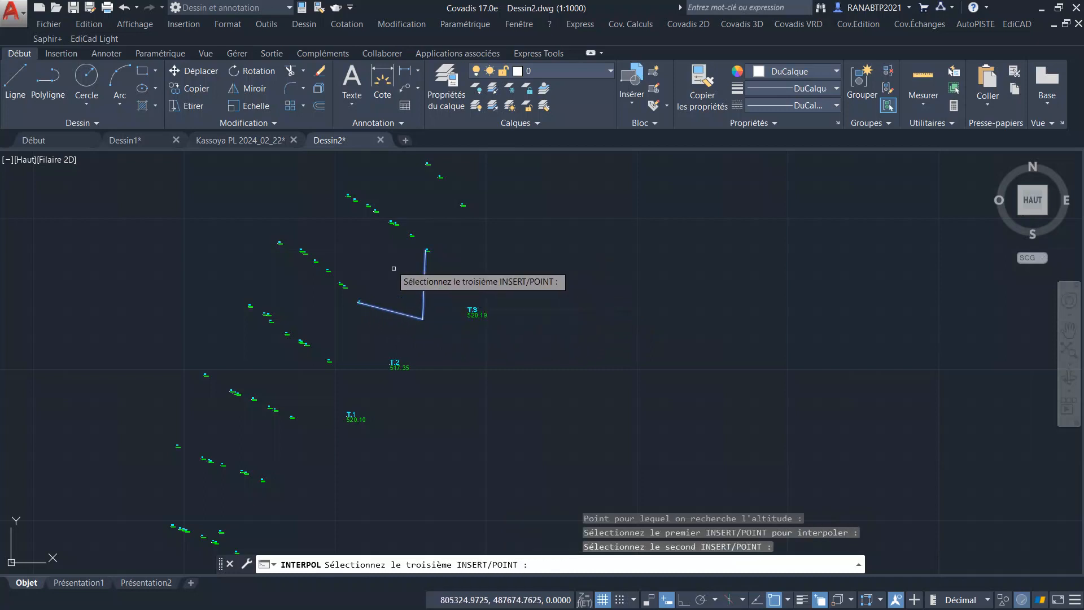
click(349, 195)
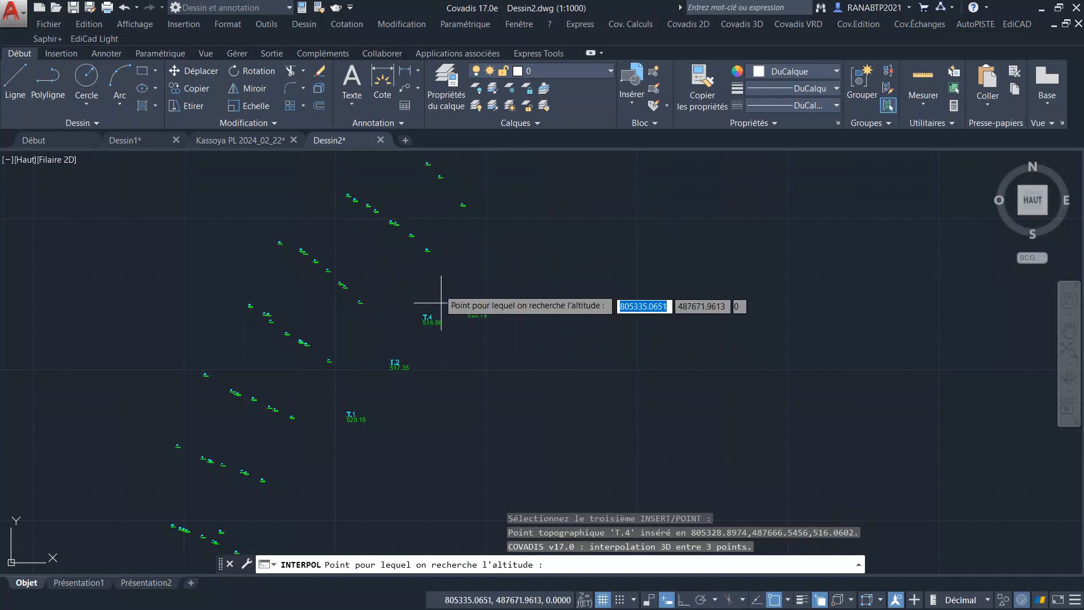
Step: End the three-point interpolation and switch the interpolation type to Entre 4 points, keeping entity selection
scroll(443, 260, down, 2)
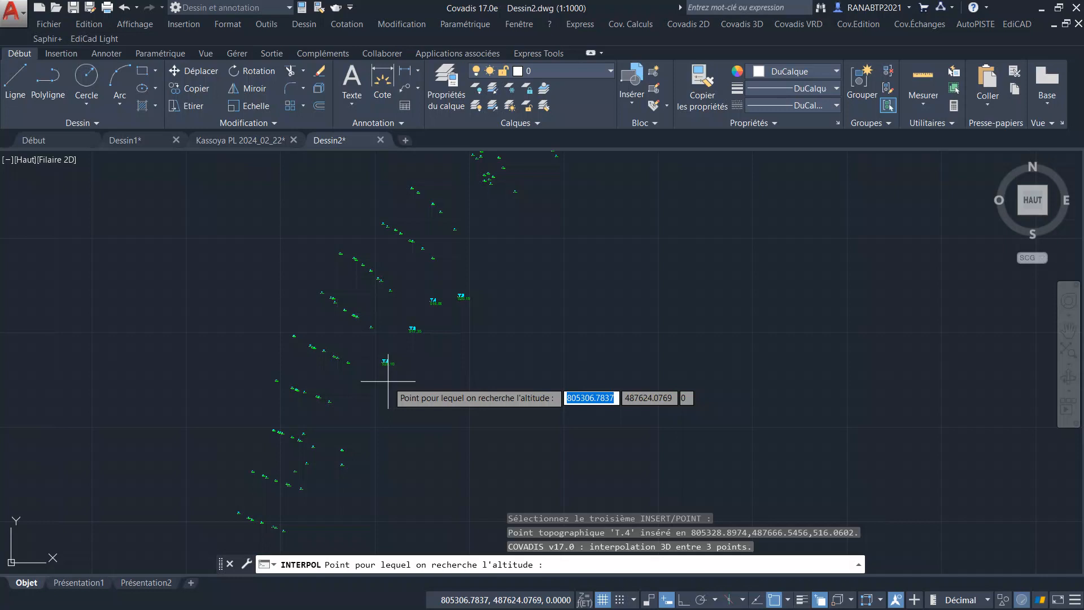
scroll(416, 309, up, 4)
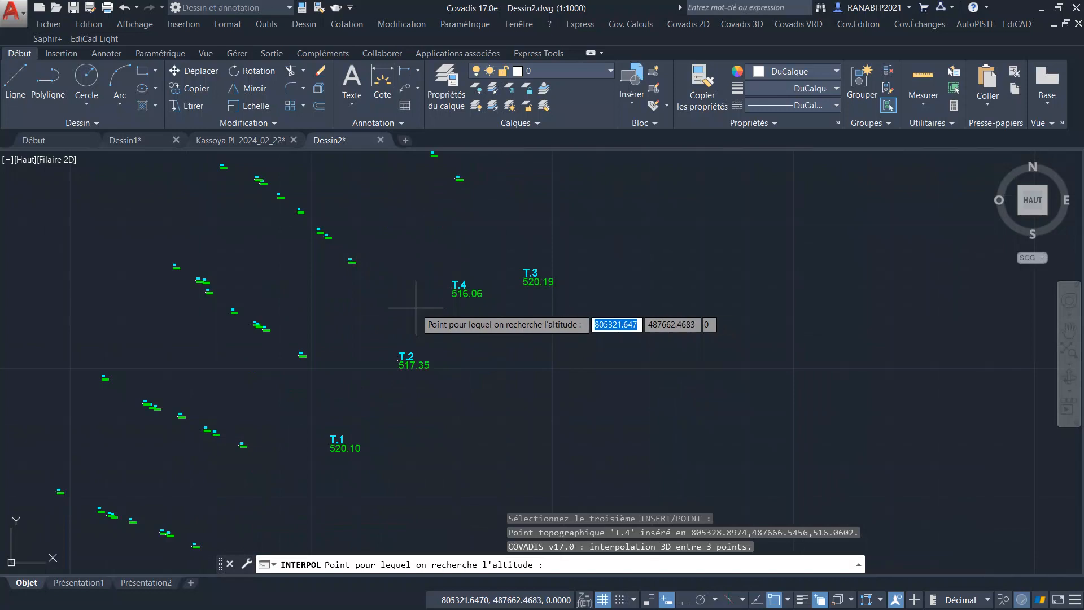
key(Escape)
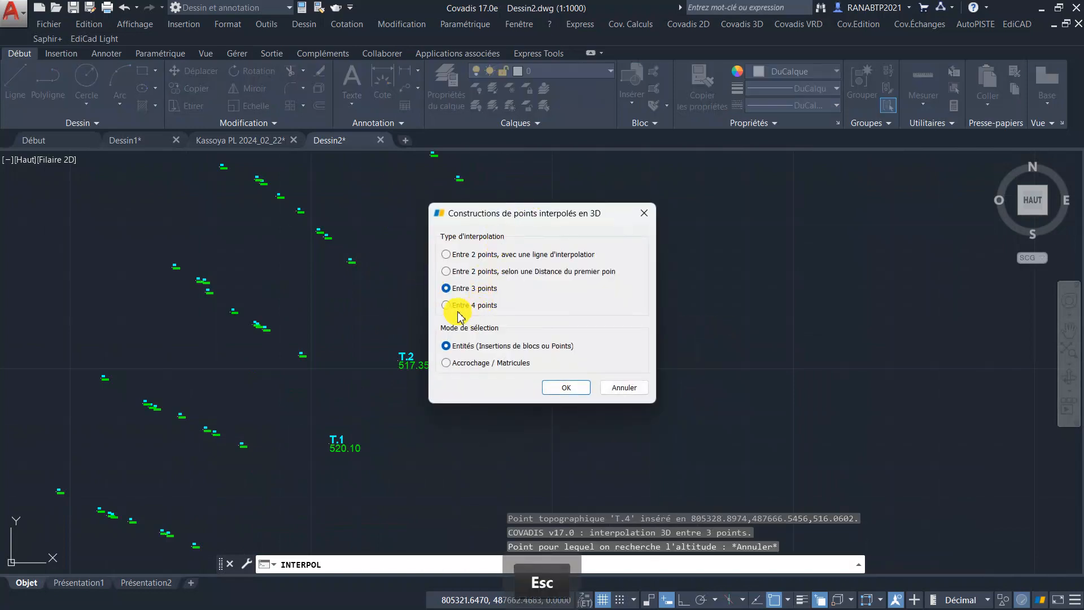
click(459, 314)
click(569, 399)
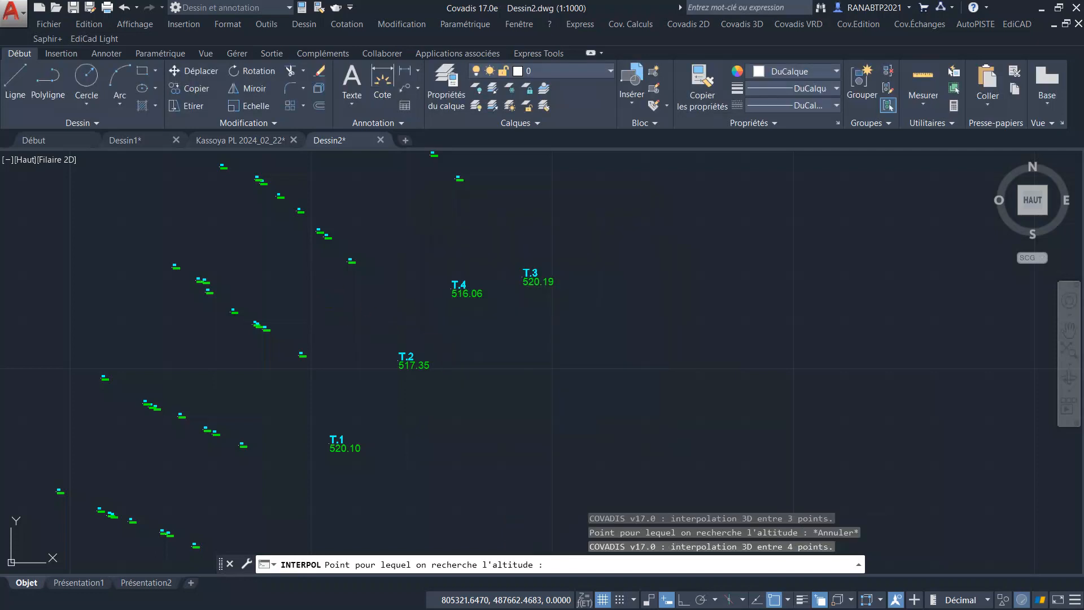
Step: Try to interpolate a point southwest of T.1 along a line heading southwest, starting with the eastern end points of the two adjacent profiles
scroll(373, 317, down, 5)
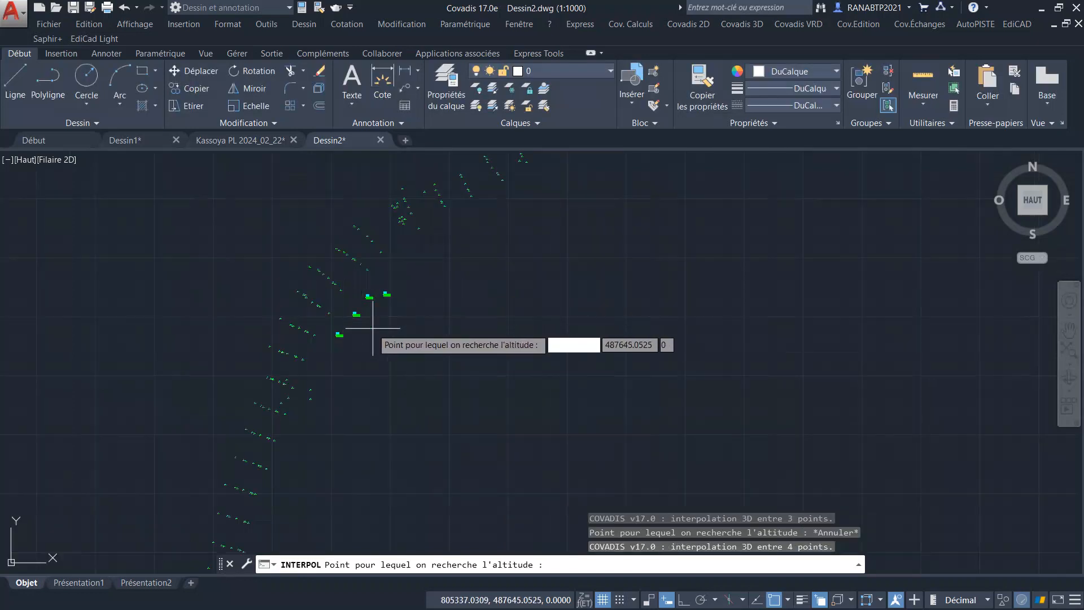
click(333, 363)
scroll(330, 365, up, 5)
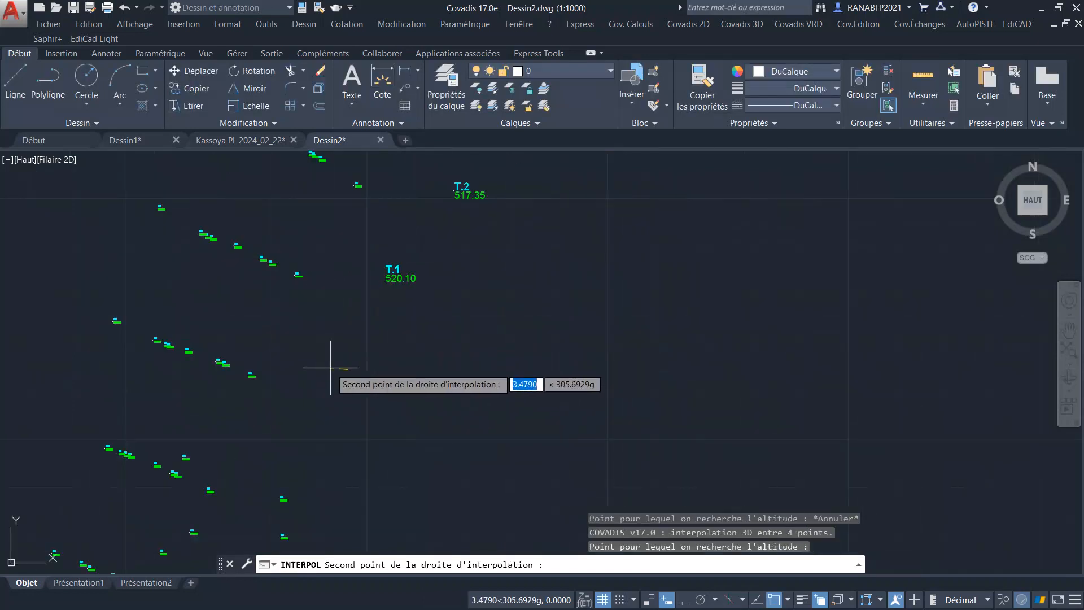
click(311, 426)
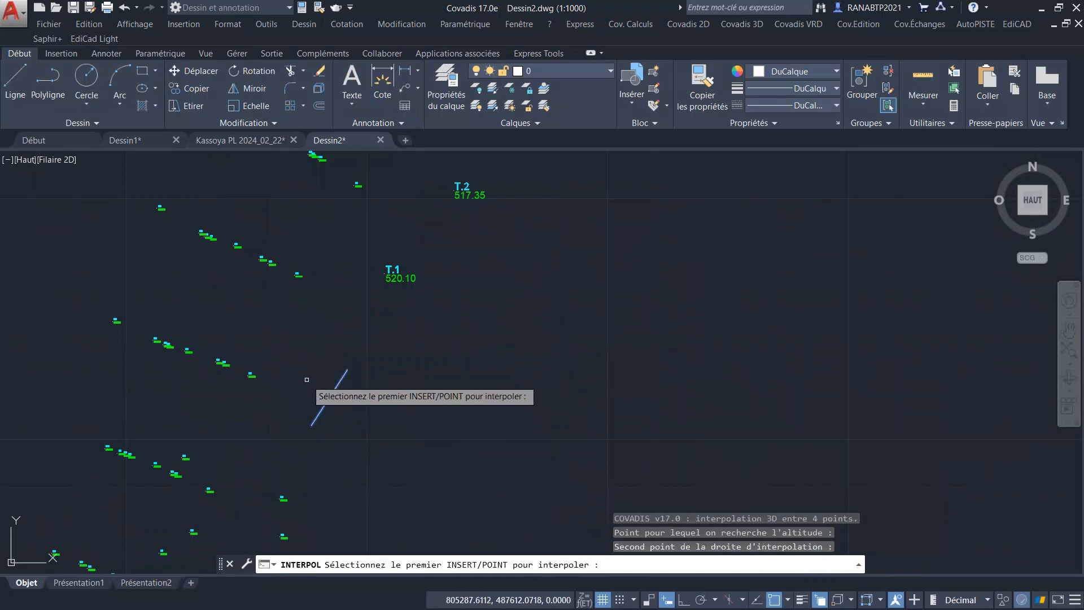
click(253, 378)
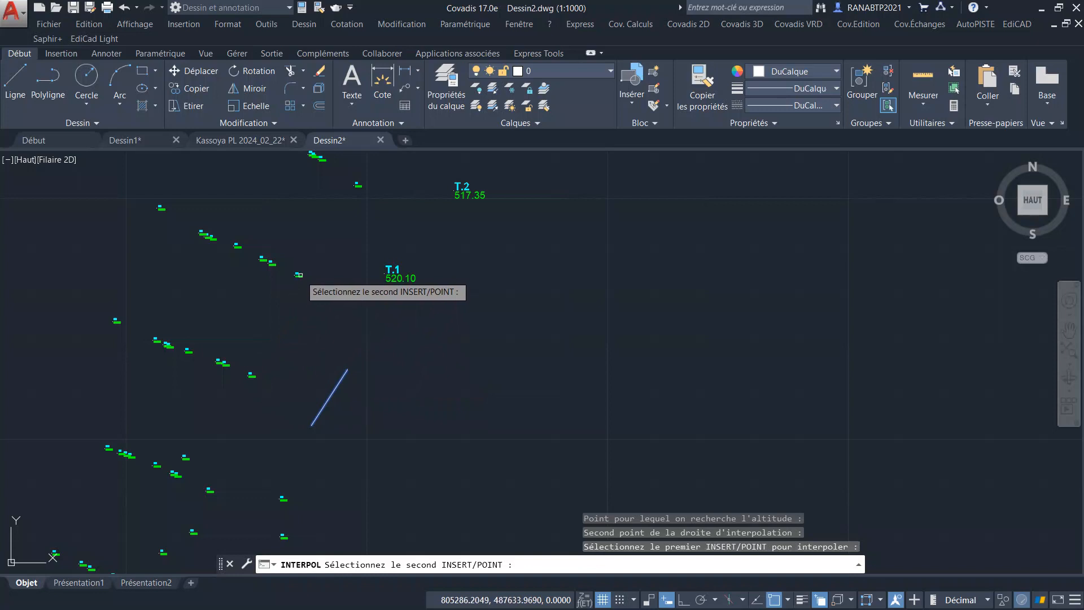
click(299, 275)
click(237, 244)
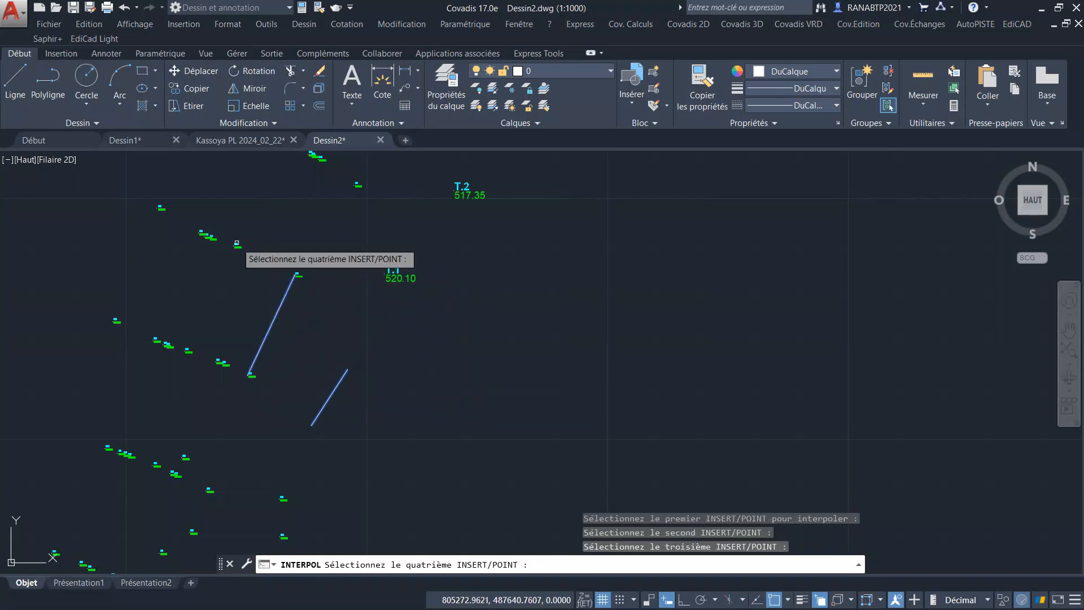
click(240, 247)
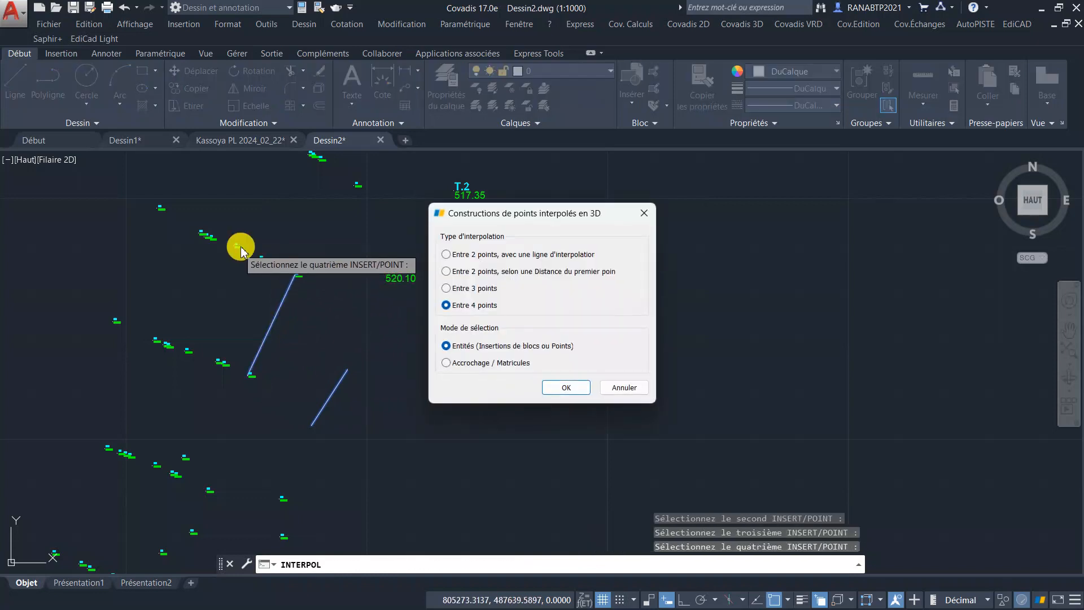
Step: Restart Entre 4 points and interpolate a point southwest of T.1 along a southwest line, using three points of the northern profile and the southern profile's eastern end
click(566, 387)
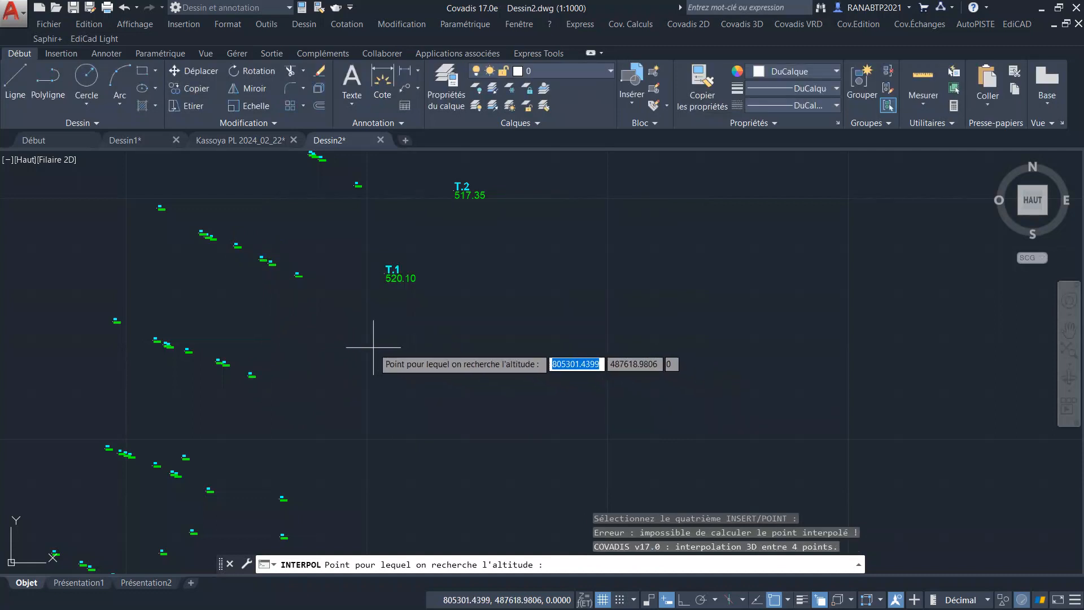
key(space)
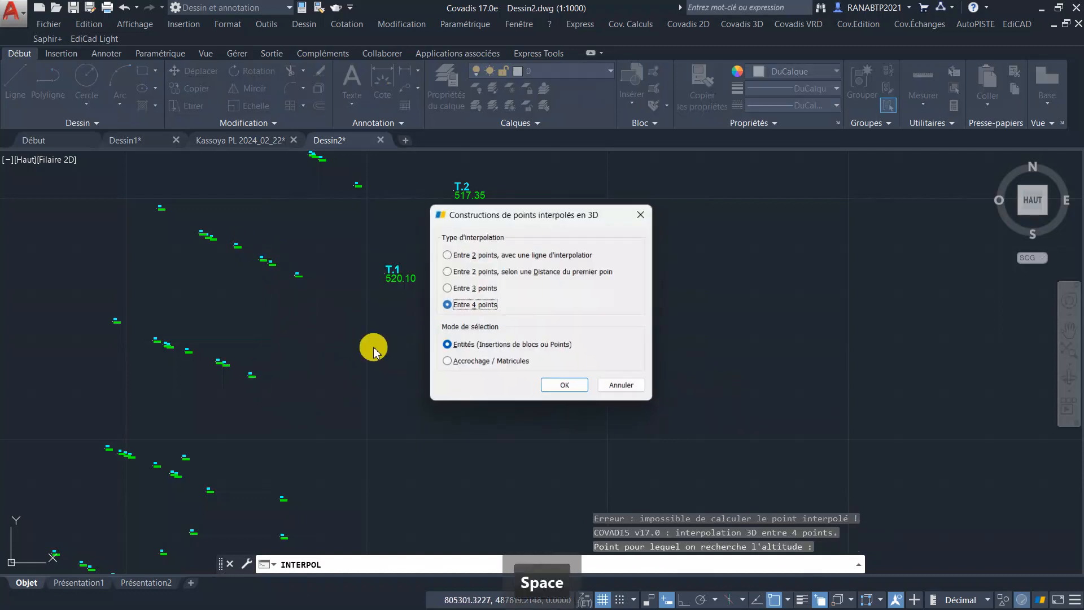
click(571, 387)
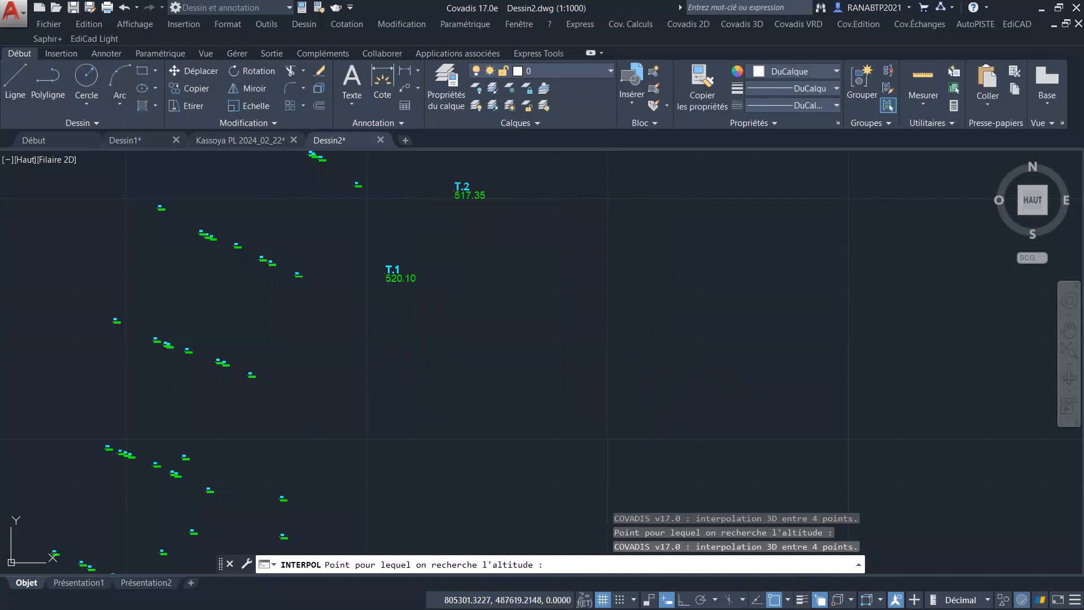
click(346, 351)
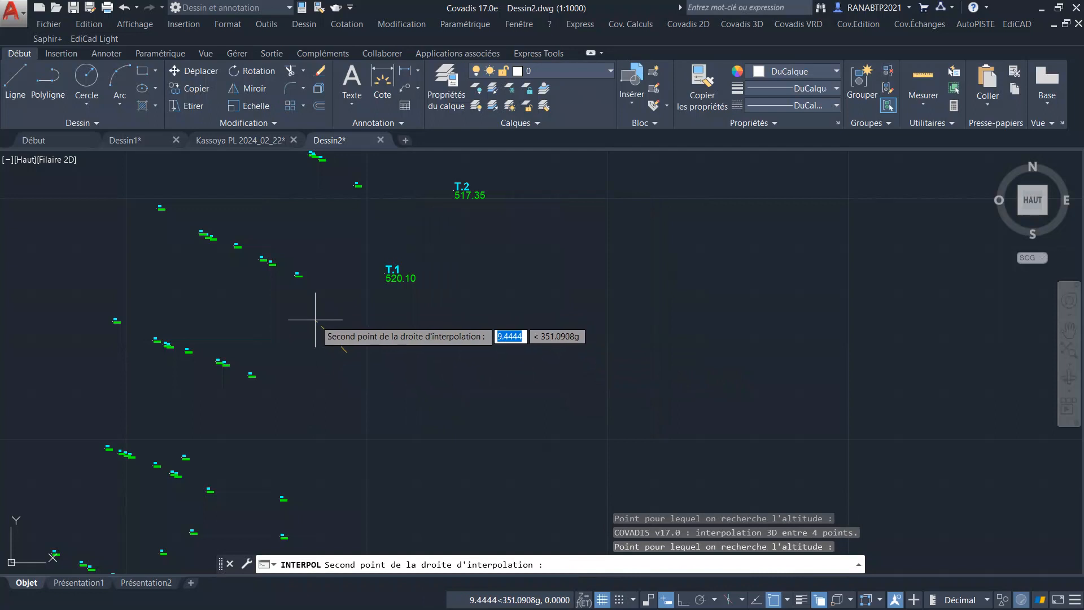
click(295, 430)
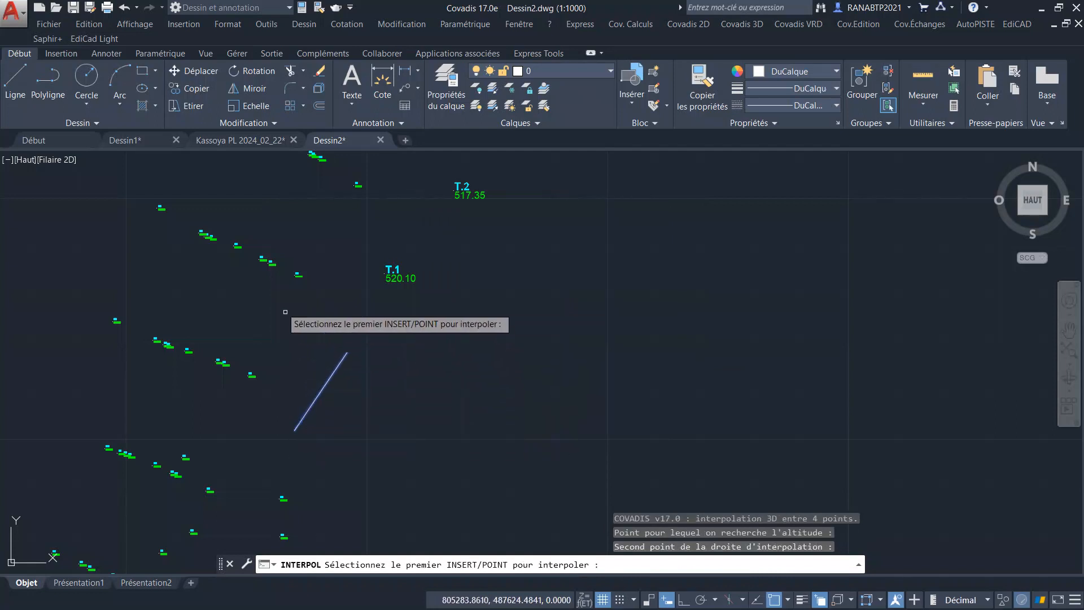
click(270, 259)
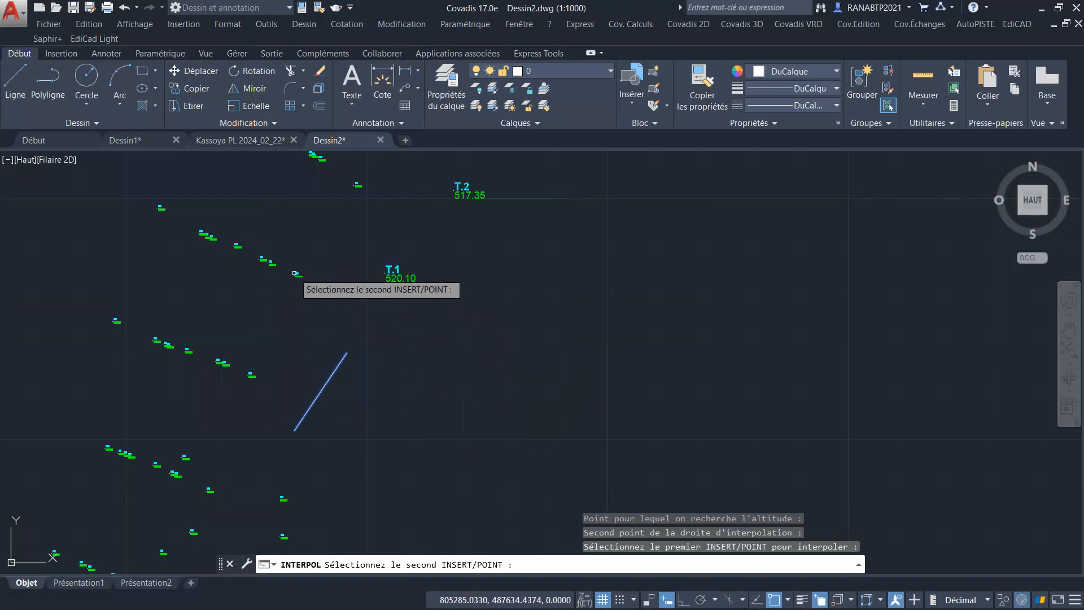
click(295, 276)
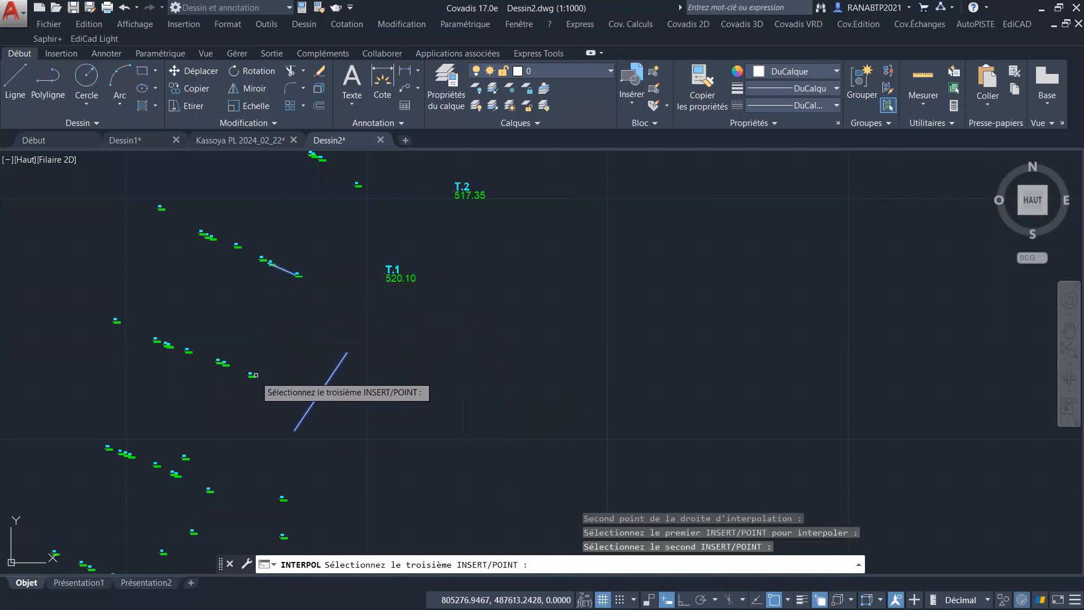
click(252, 376)
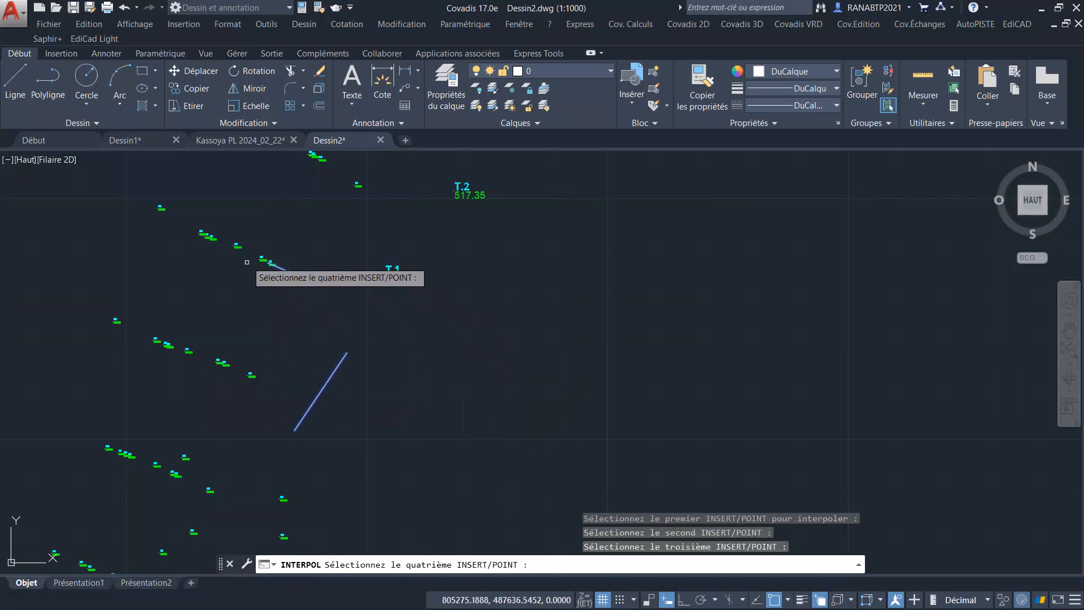
click(237, 246)
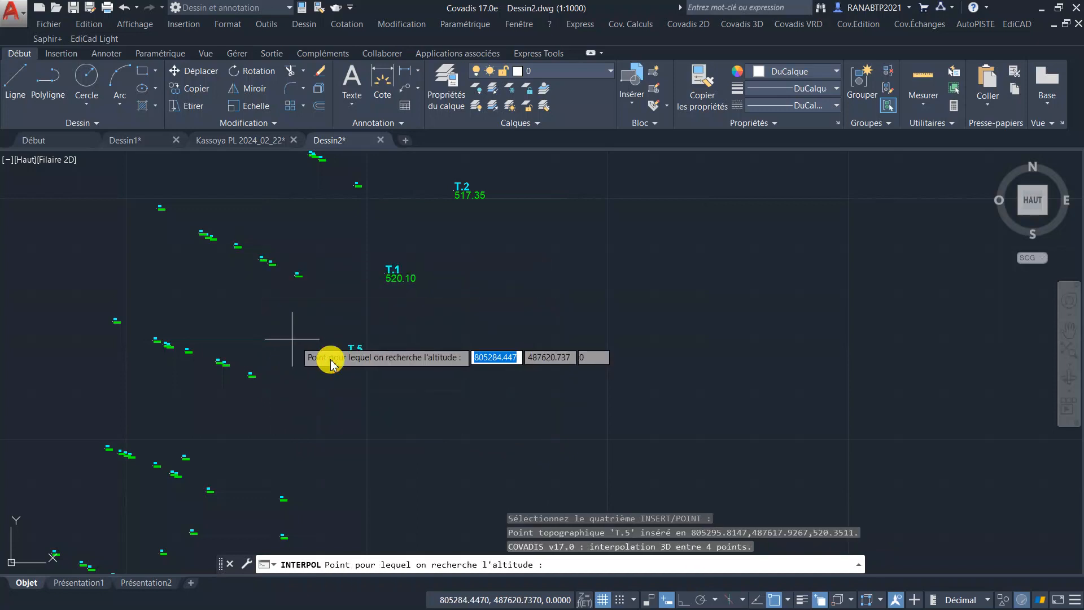
Step: Restart Entre 4 points interpolation with entity selection and define the line from northwest of T.2, between two profiles, to point 708
scroll(310, 363, down, 3)
scroll(306, 274, up, 3)
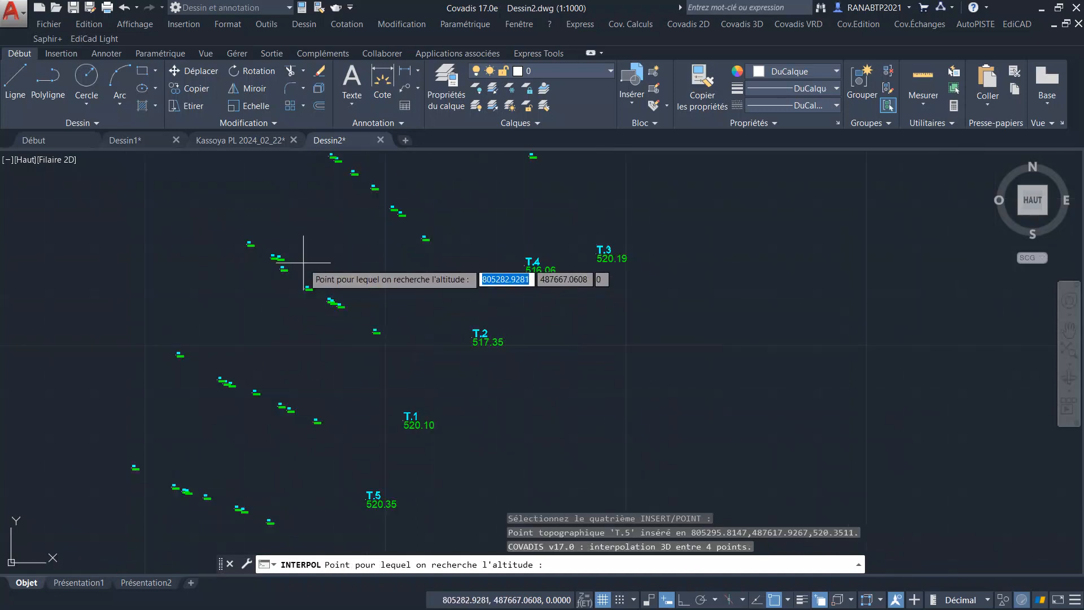
key(space)
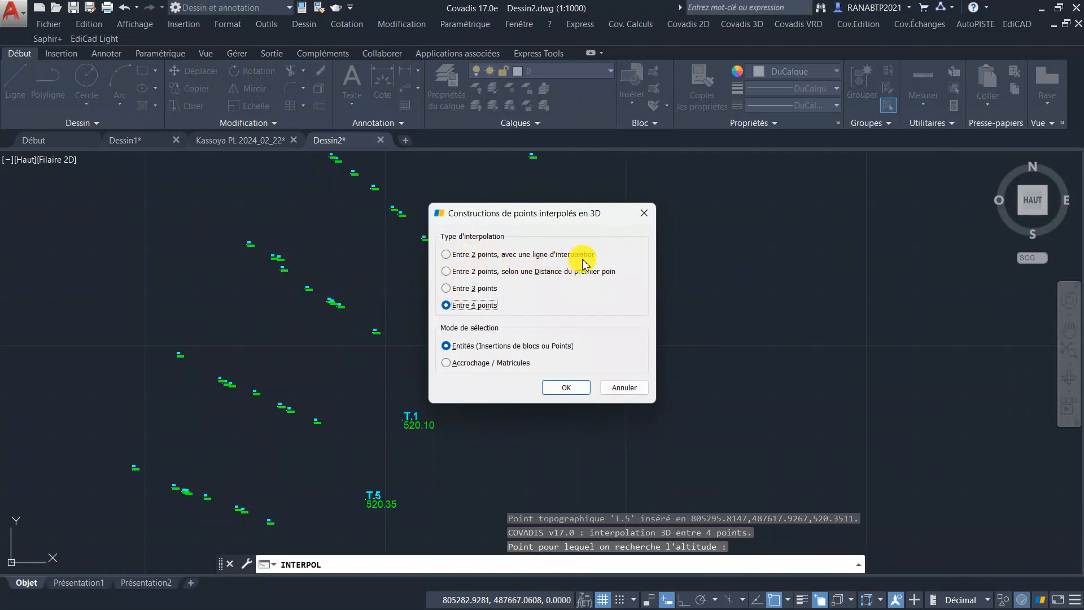
click(566, 389)
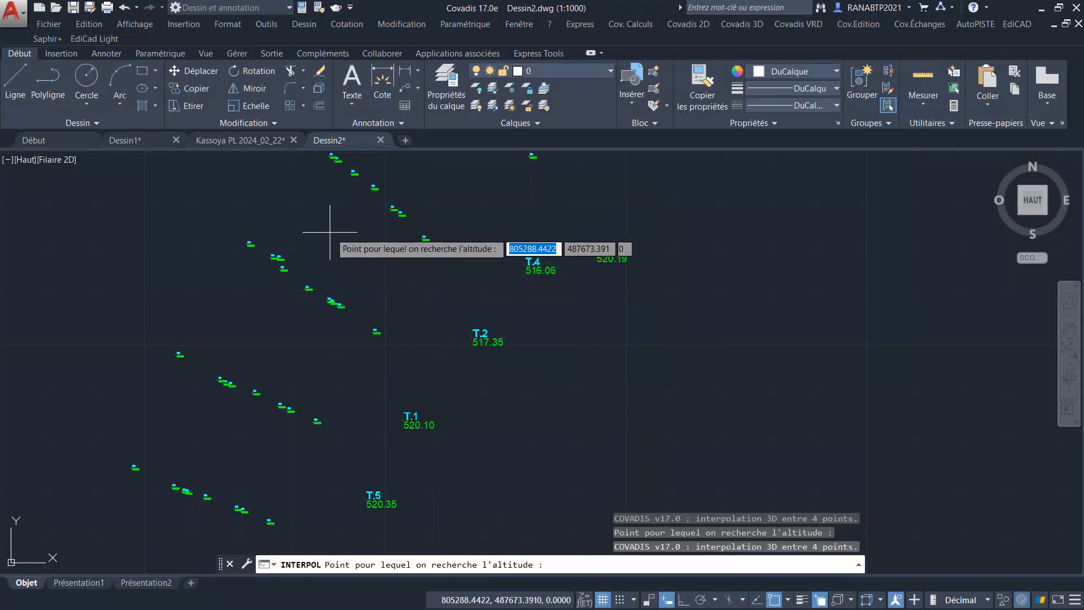
click(333, 235)
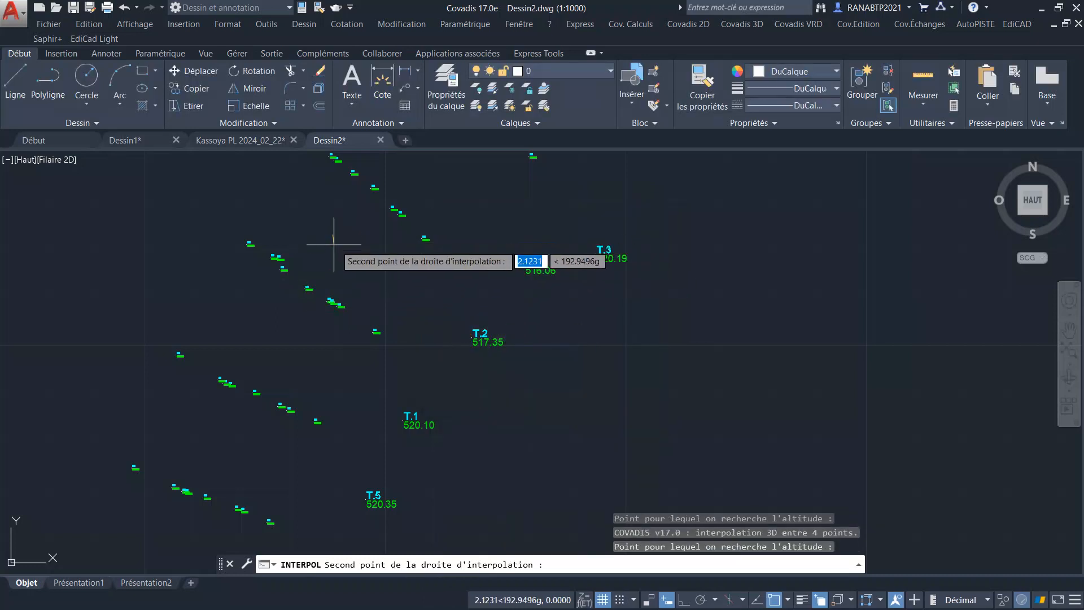
click(372, 333)
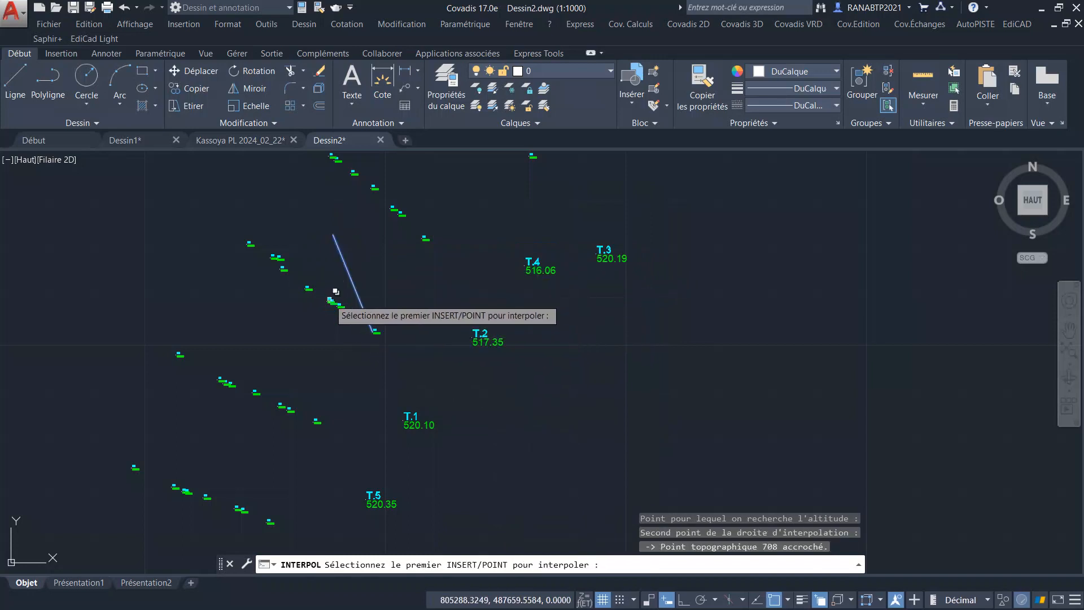
Step: Try to interpolate from a point on the 708 profile, the northern profile's eastern end and another point on that profile, then leave the command
scroll(336, 292, up, 4)
click(331, 301)
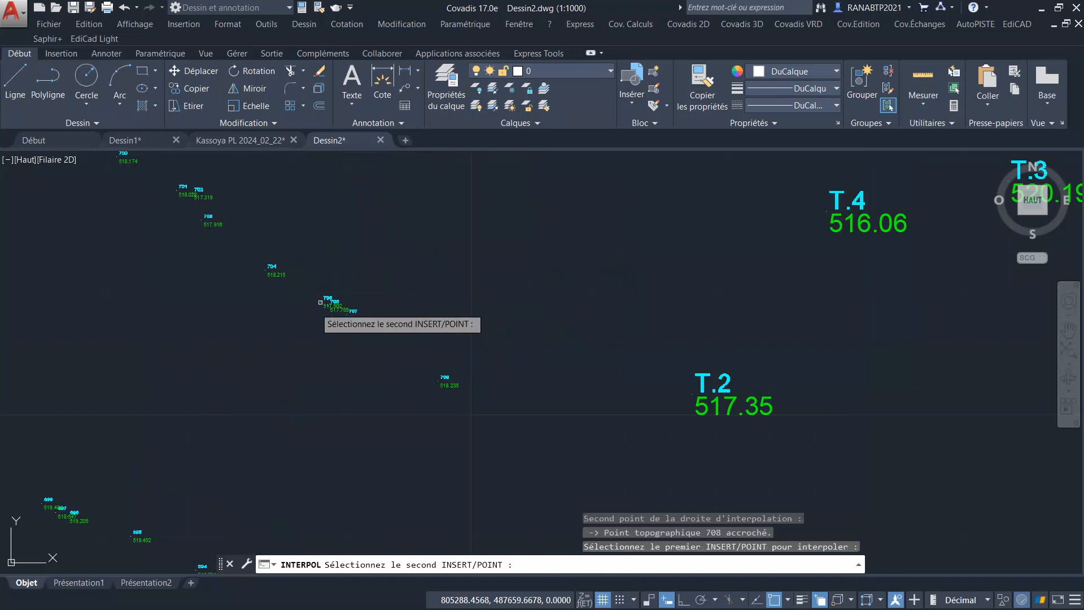
scroll(319, 308, down, 2)
click(472, 210)
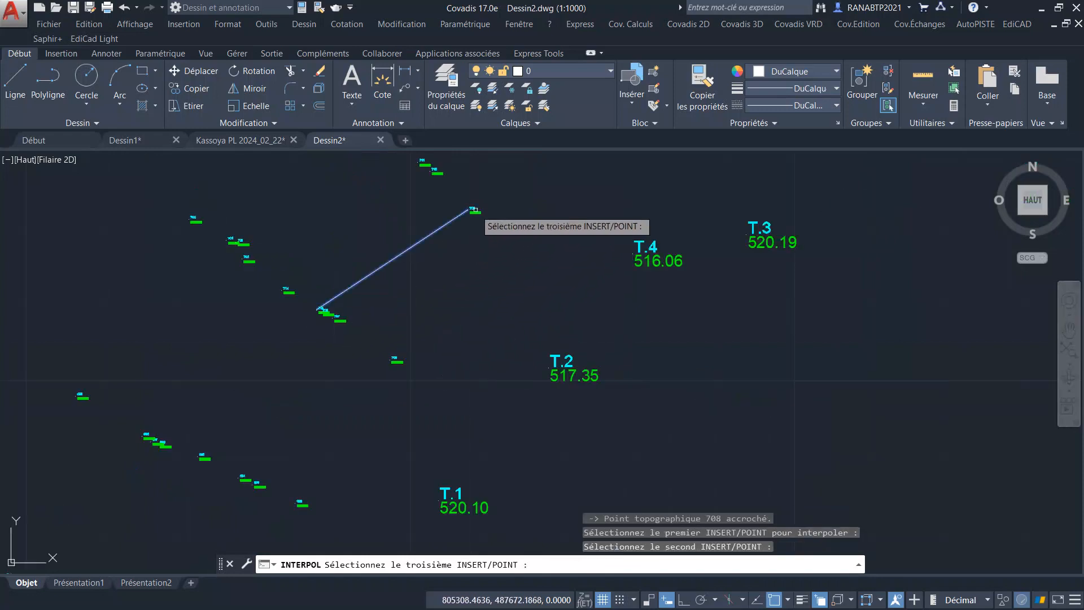
click(424, 164)
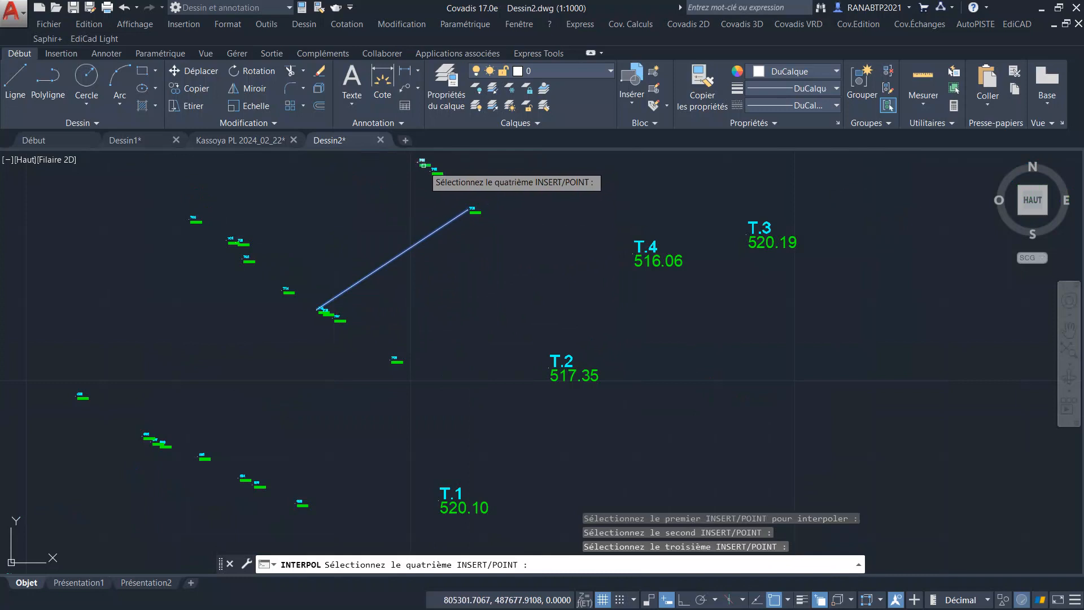
click(425, 168)
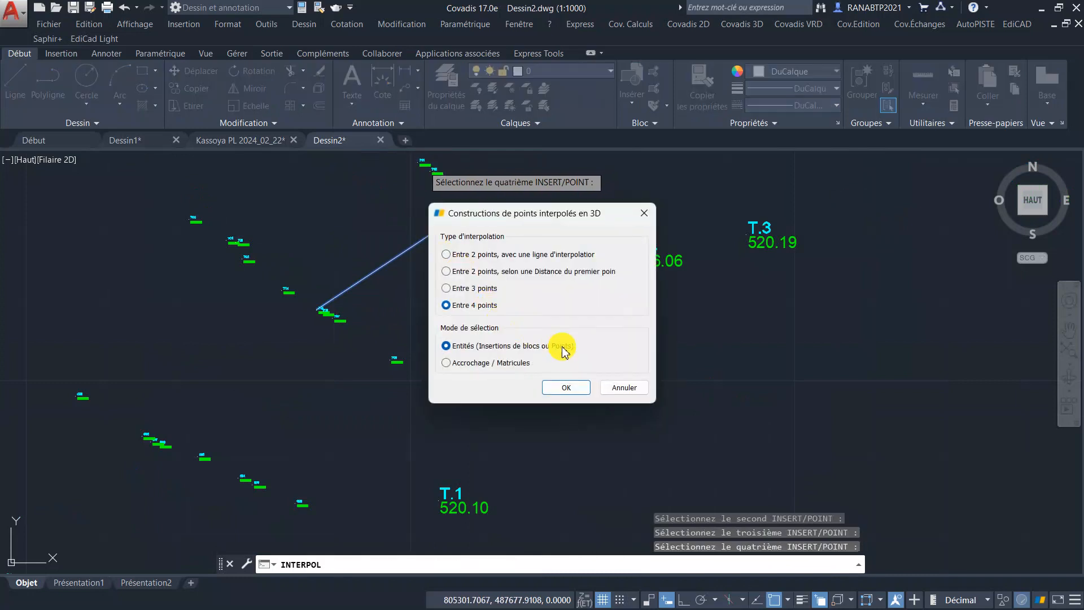
click(567, 388)
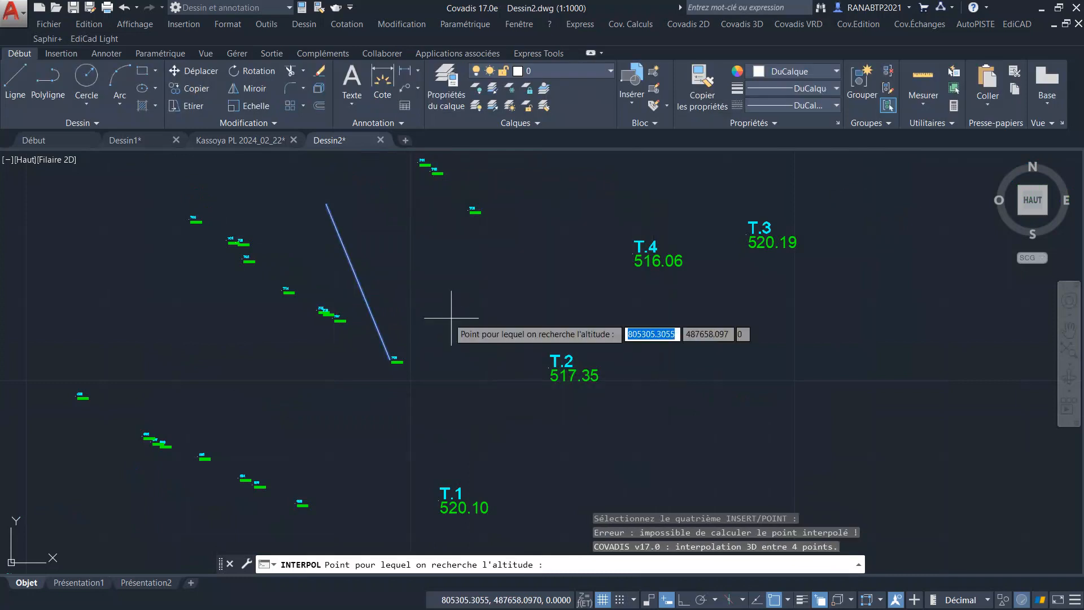
key(Escape)
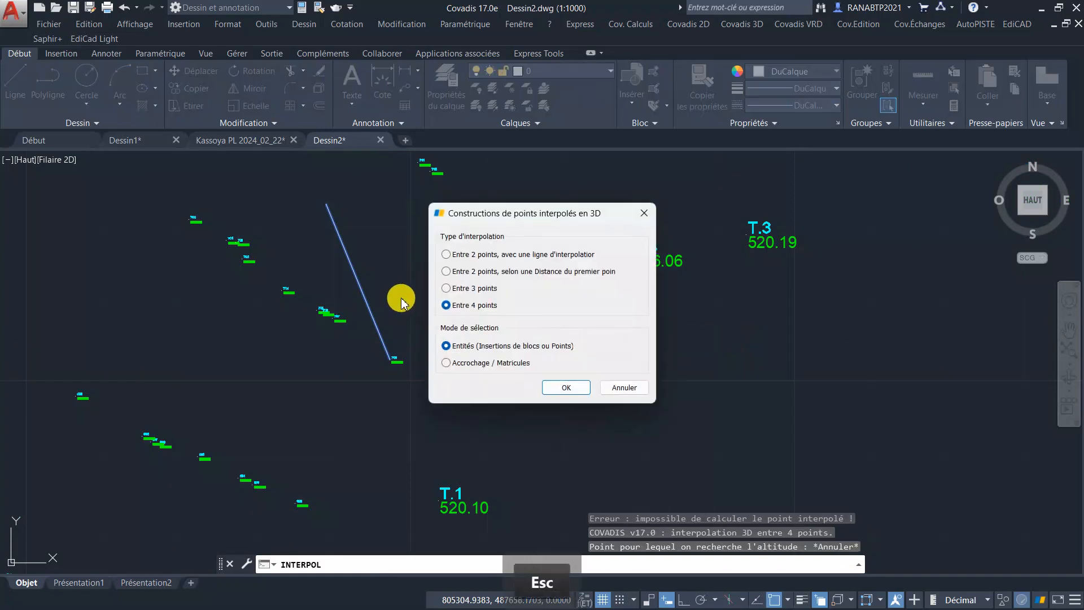
key(Escape)
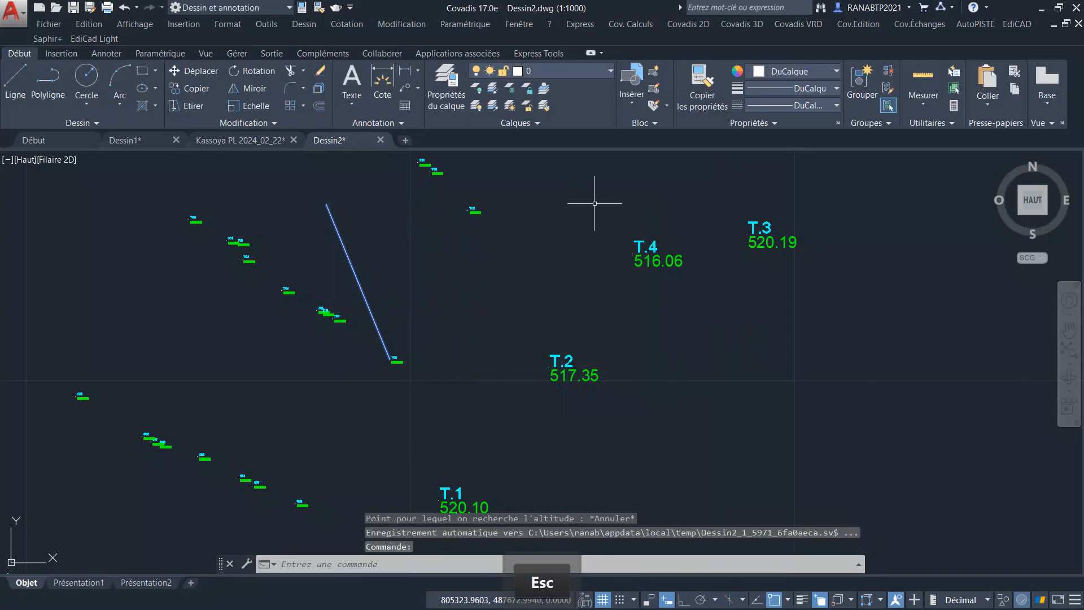
Step: Generate the MNT from all visible objects, close its creation report and inspect the triangulation around the interpolated points
scroll(363, 291, down, 4)
scroll(452, 277, down, 3)
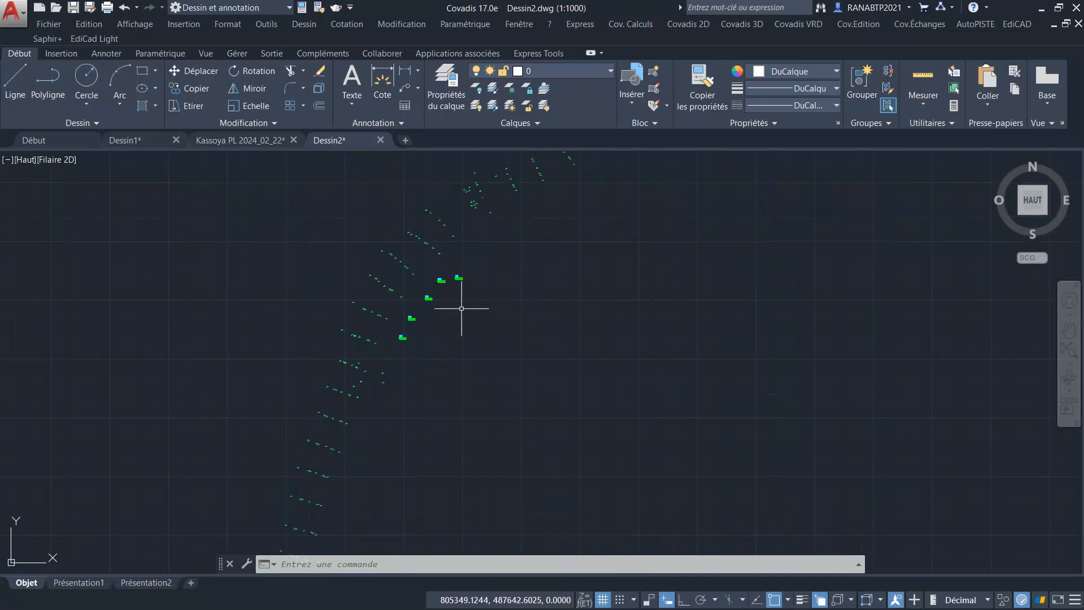
click(629, 25)
mouse_move(729, 27)
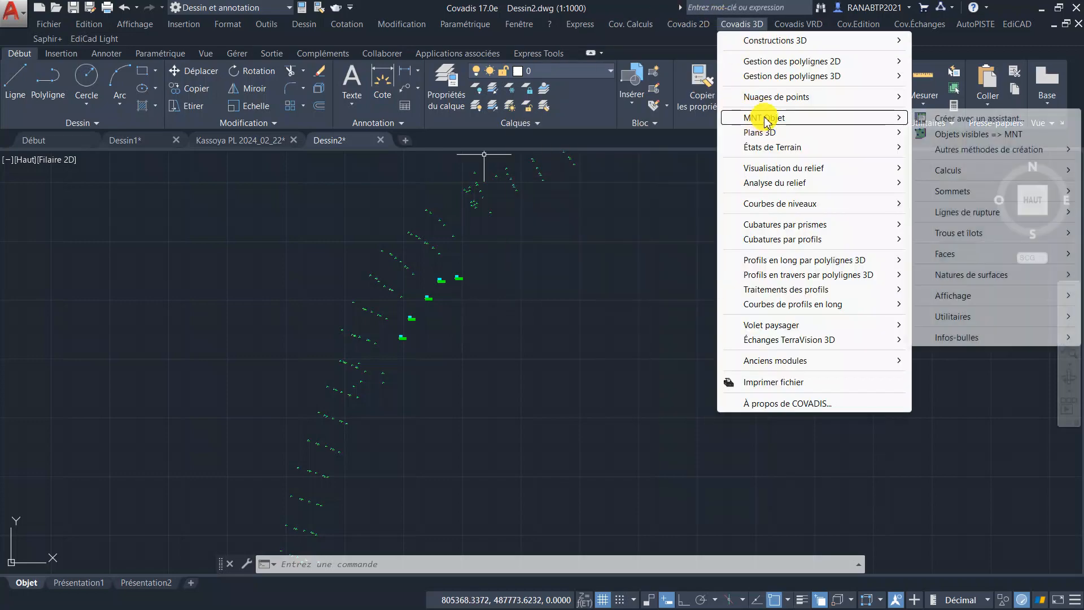
mouse_move(757, 116)
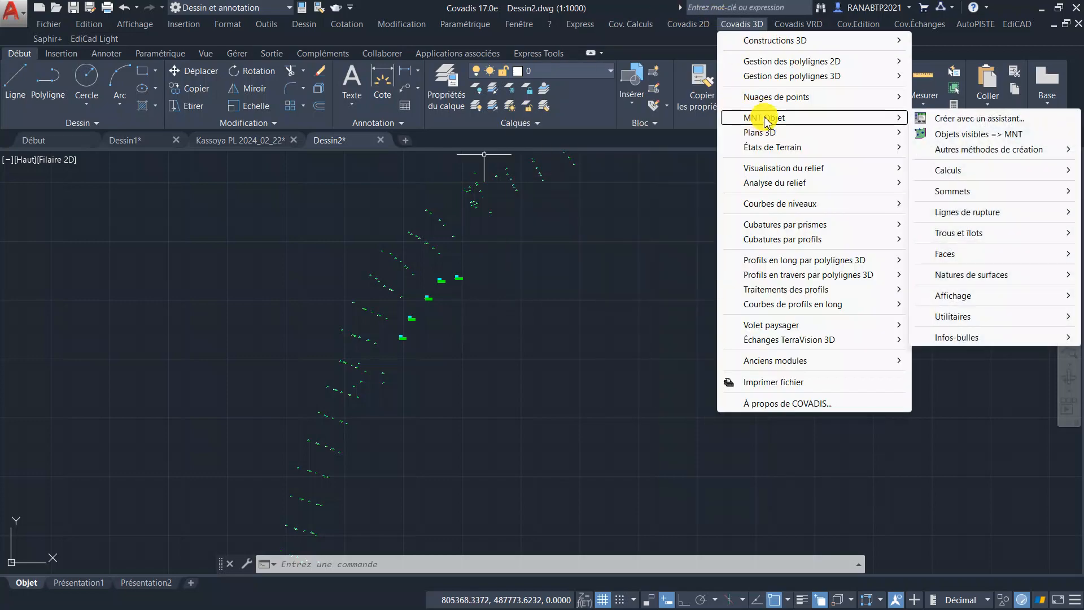
click(948, 136)
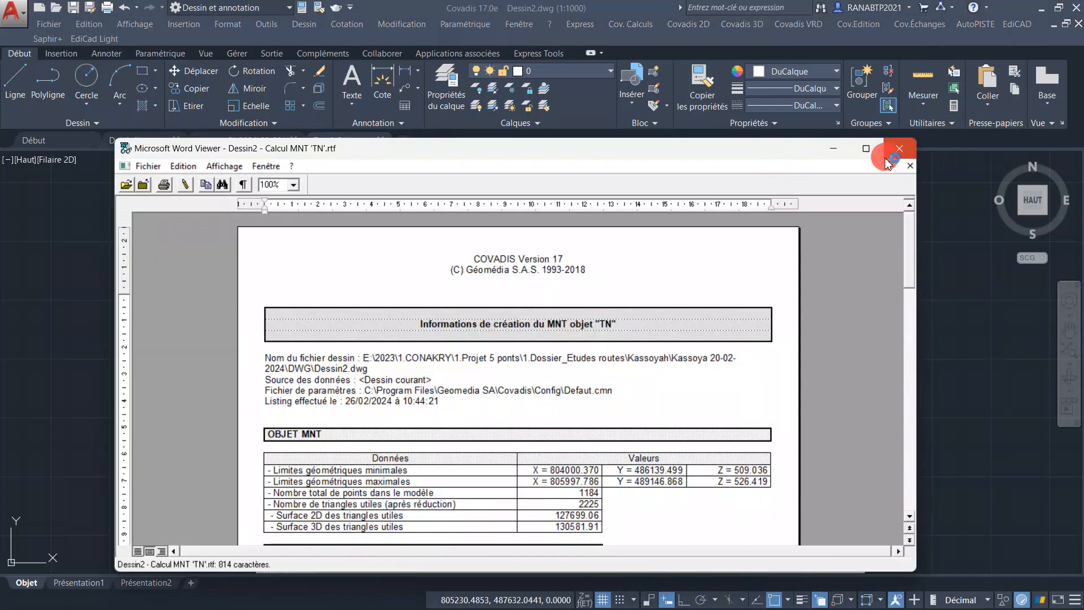
click(899, 149)
scroll(394, 283, down, 3)
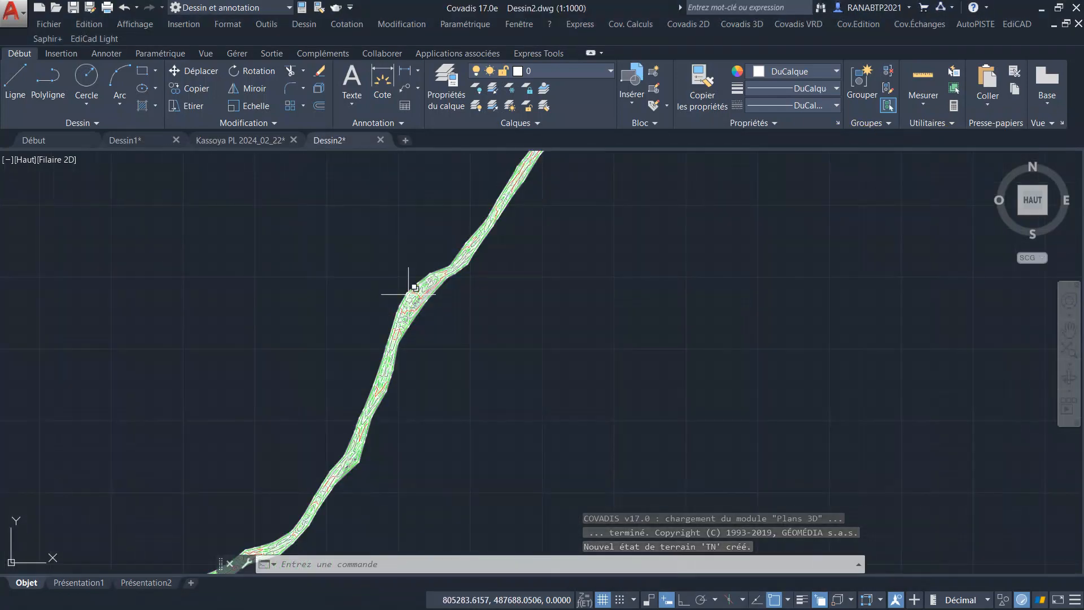
scroll(416, 283, up, 5)
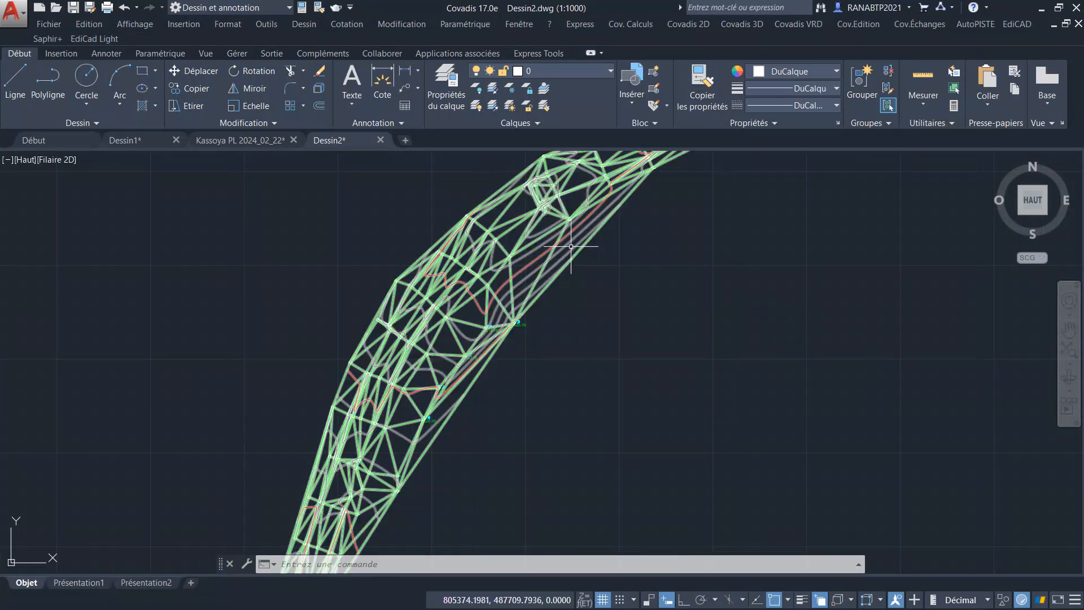
Step: Undo the terrain model creation and the insertion of the interpolated T points
key(ctrl+z)
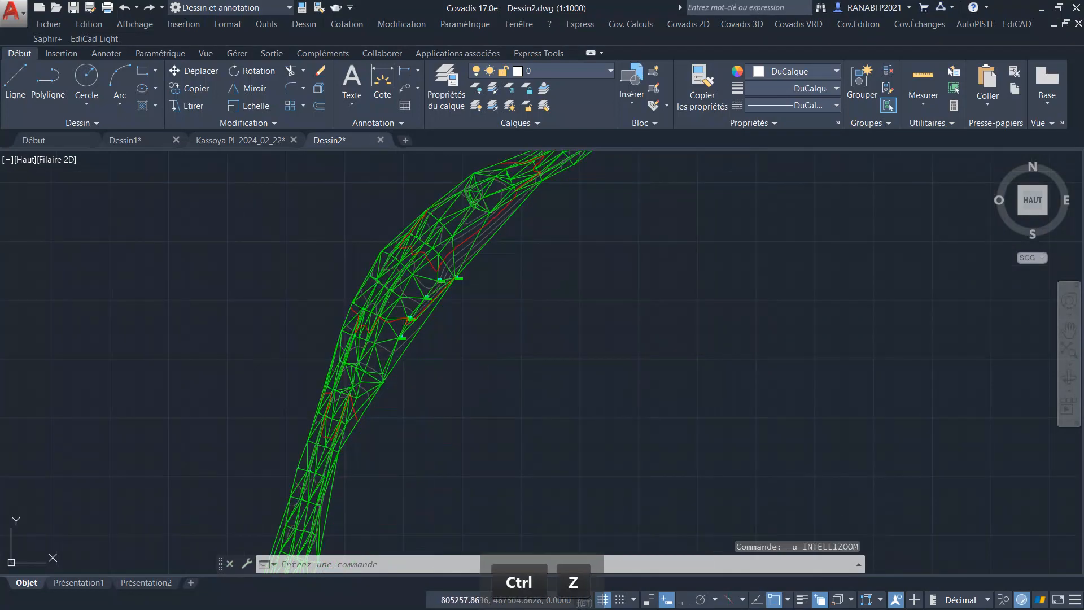
key(ctrl+z)
key(ctrl+z)
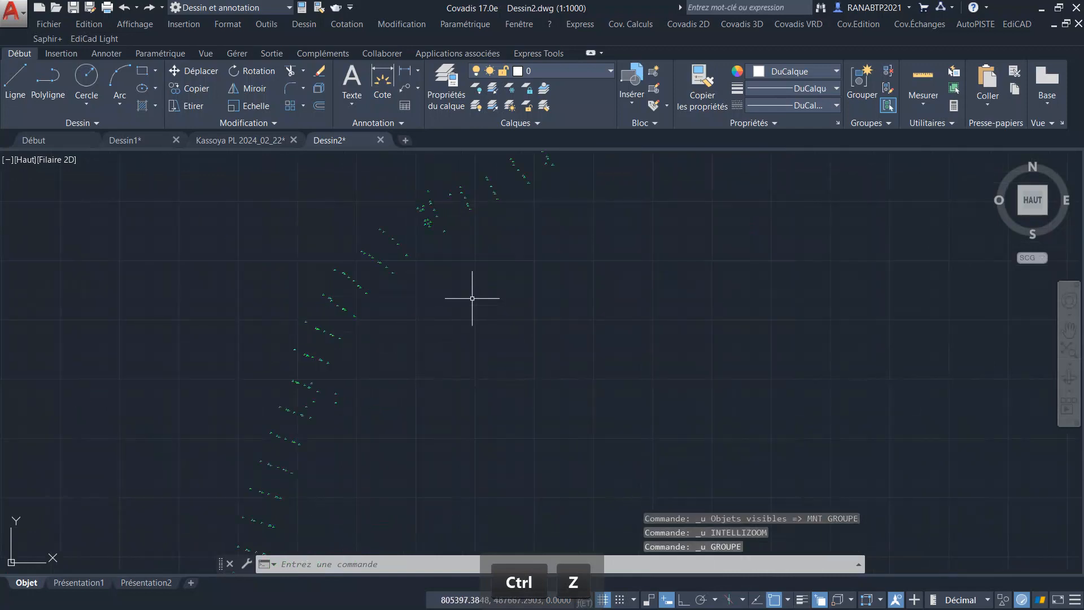
Step: Generate the MNT again from the visible survey points without saving the summary file, and check the bend's eastern edge
scroll(472, 299, down, 2)
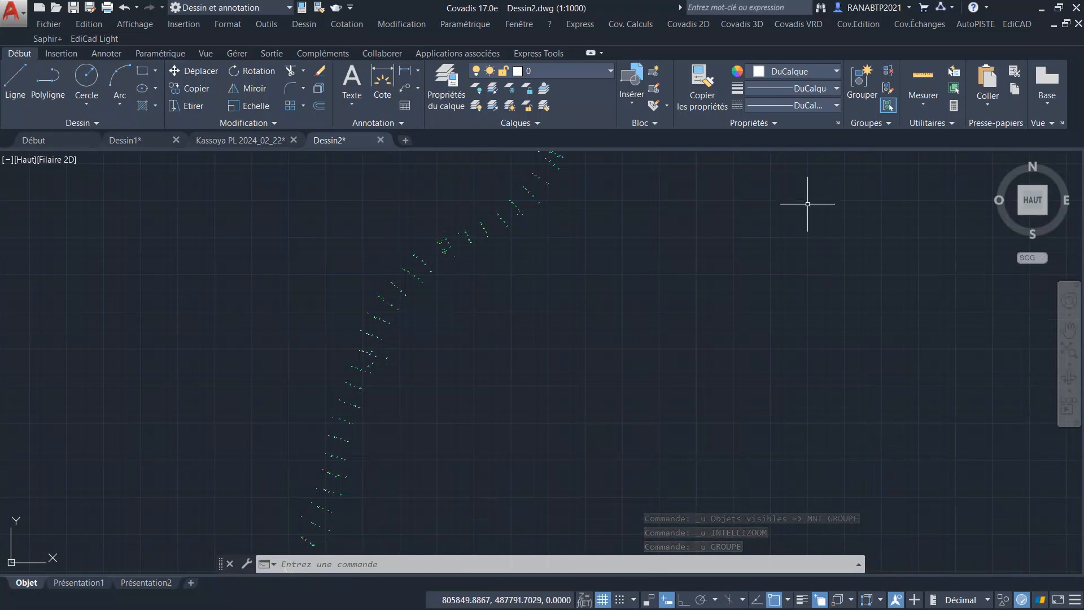
click(634, 24)
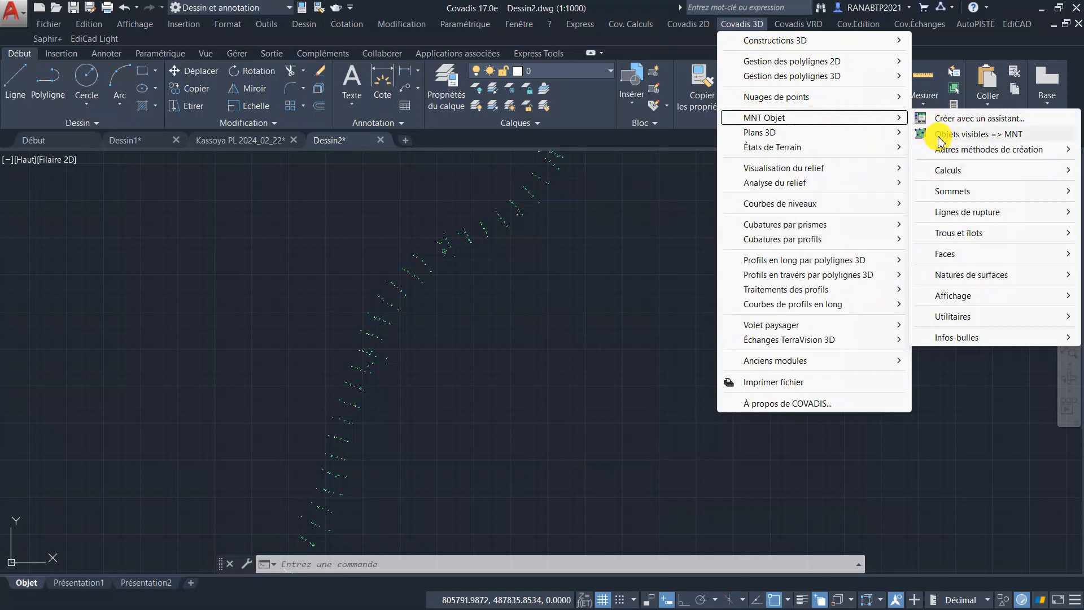
click(937, 134)
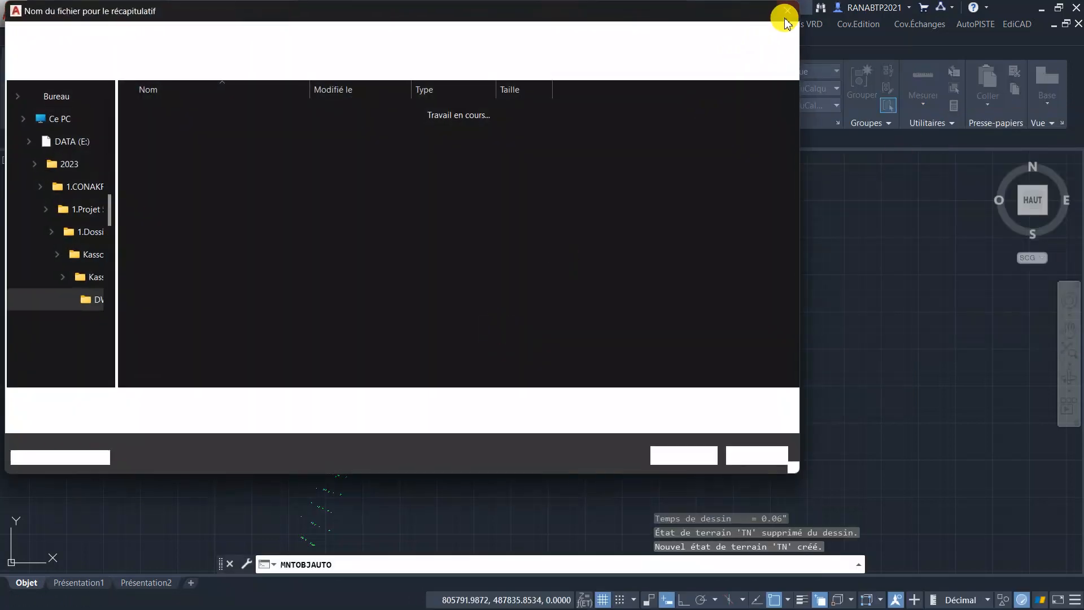
click(786, 15)
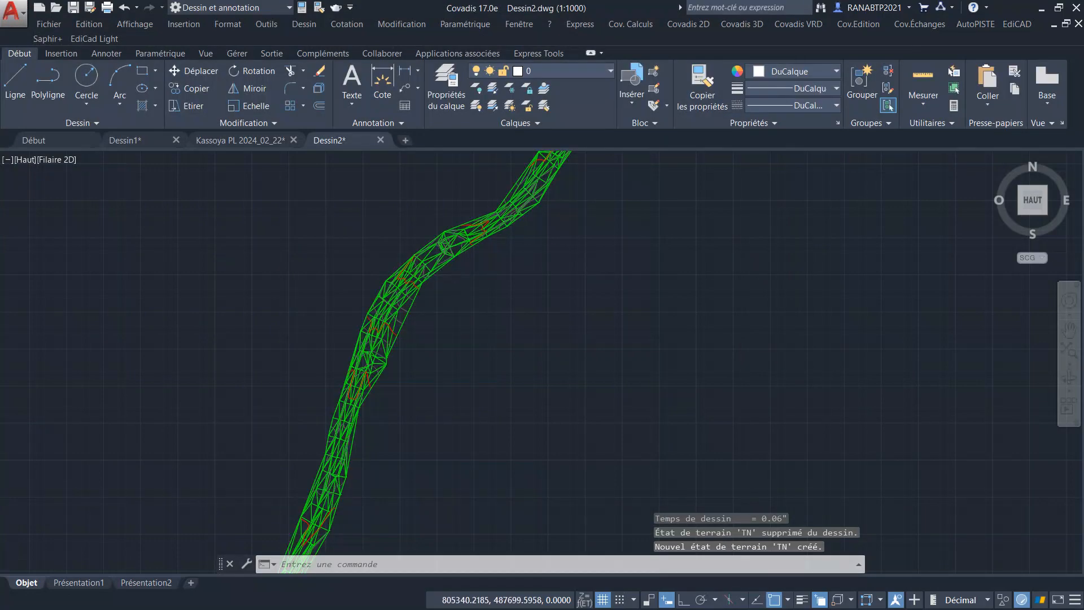
scroll(325, 390, up, 4)
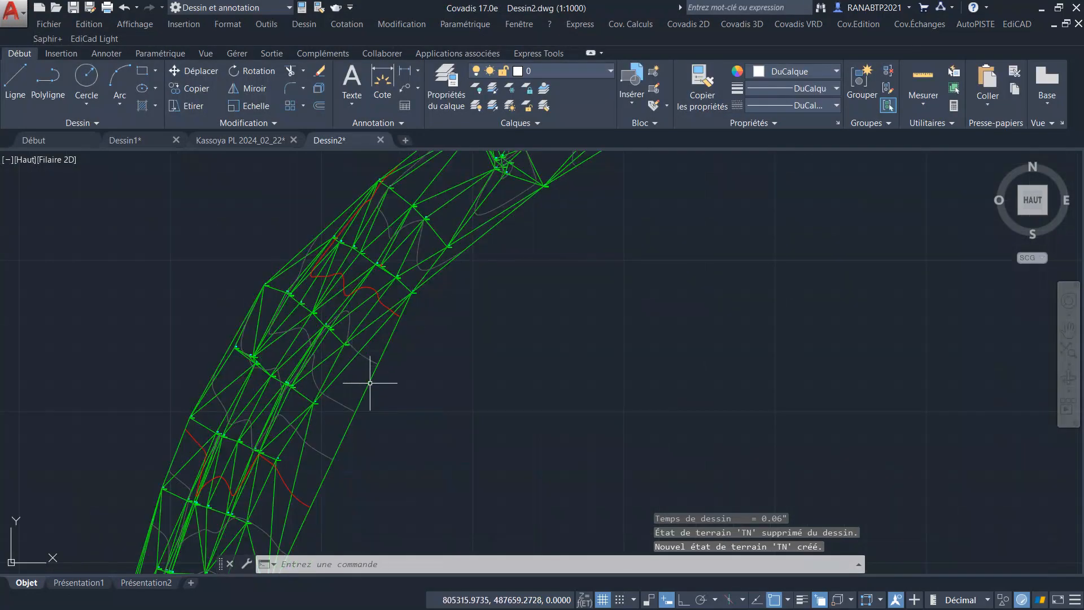
scroll(375, 314, up, 3)
scroll(384, 312, down, 3)
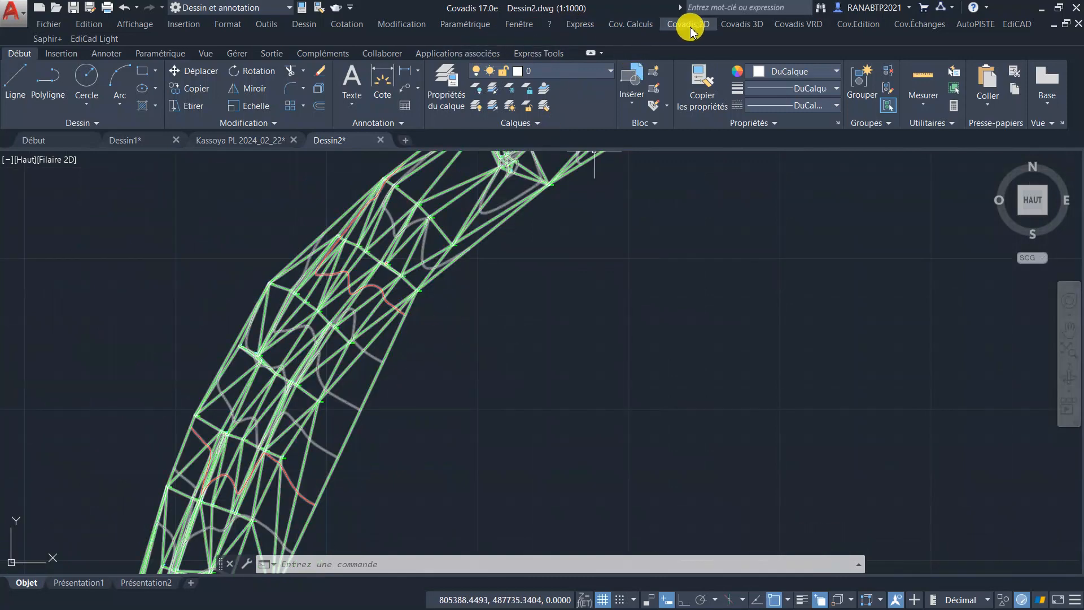
Step: Start the linear 3D interpolations with the TCPOINT insertion settings, using Entre 3 points and entity selection
click(742, 24)
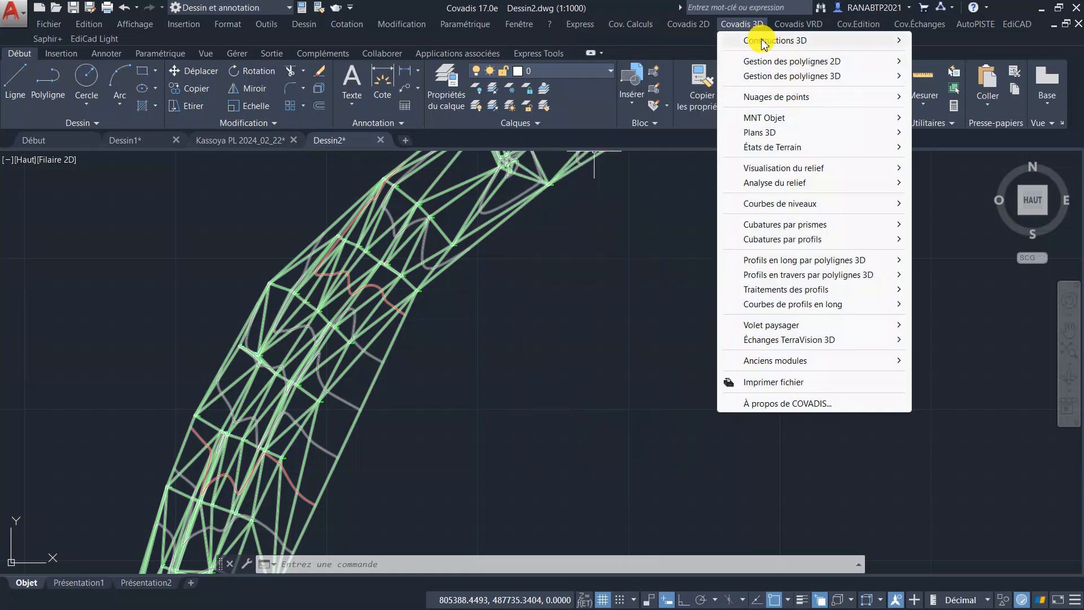
mouse_move(763, 42)
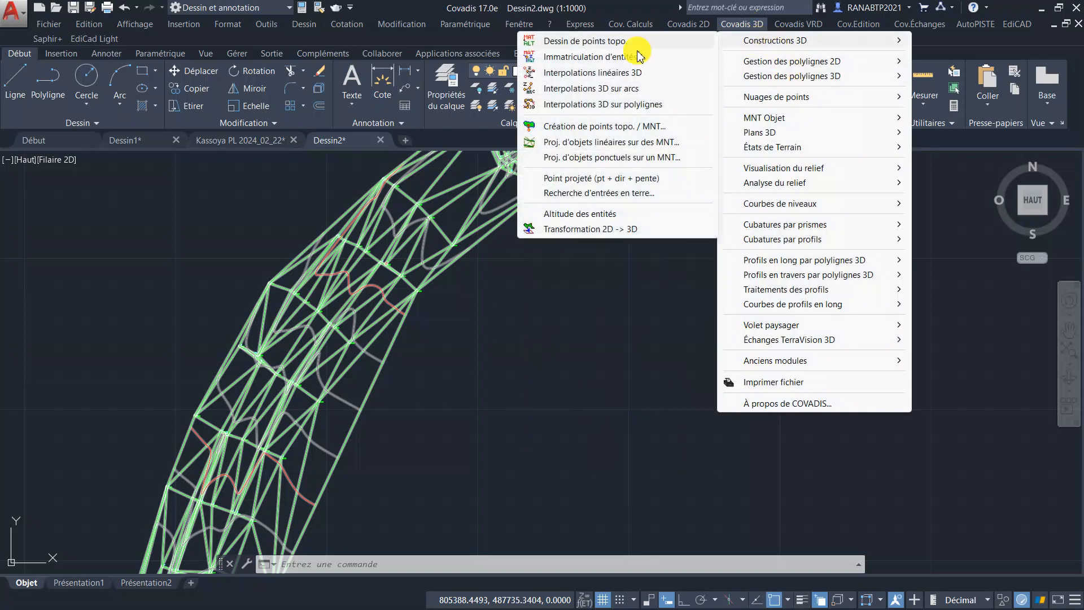
click(575, 75)
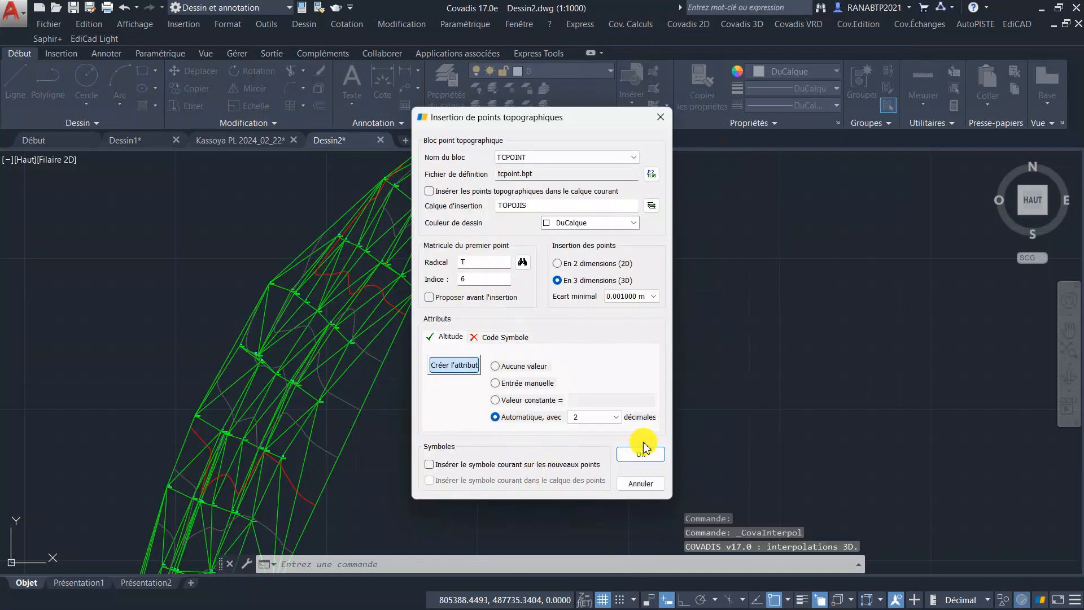
click(631, 458)
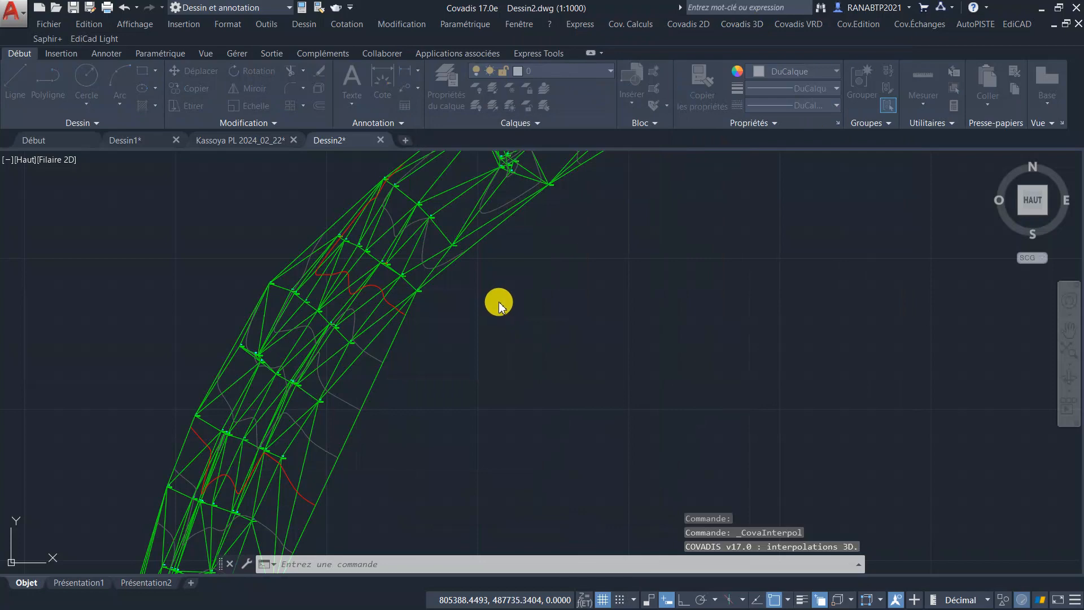
click(447, 288)
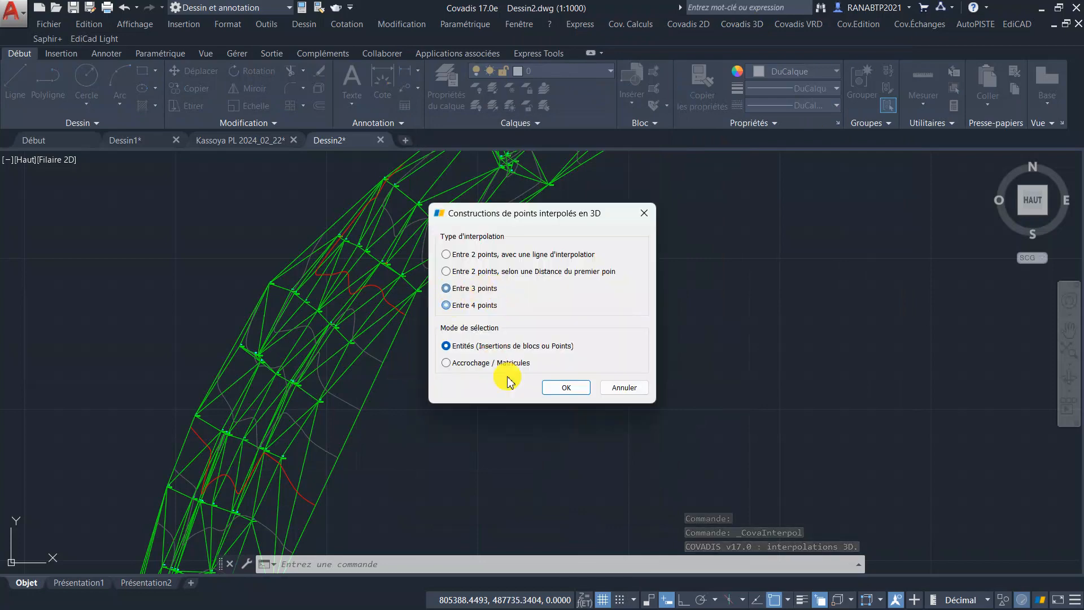
click(566, 388)
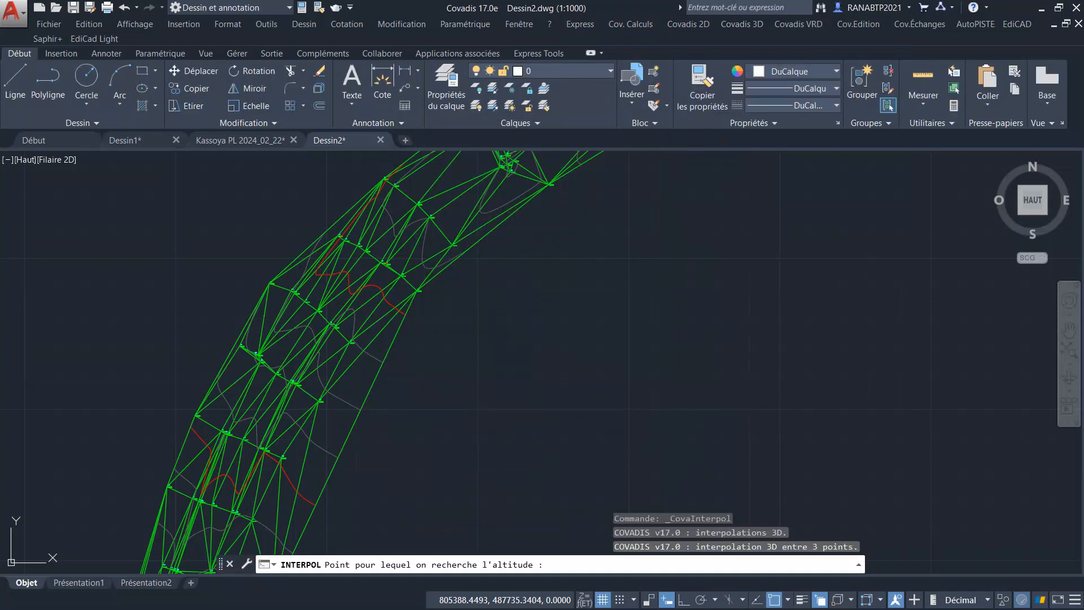
Step: Interpolate a terrain point in the empty area east of the bend from three survey points along its eastern side, and end the interpolation
click(623, 410)
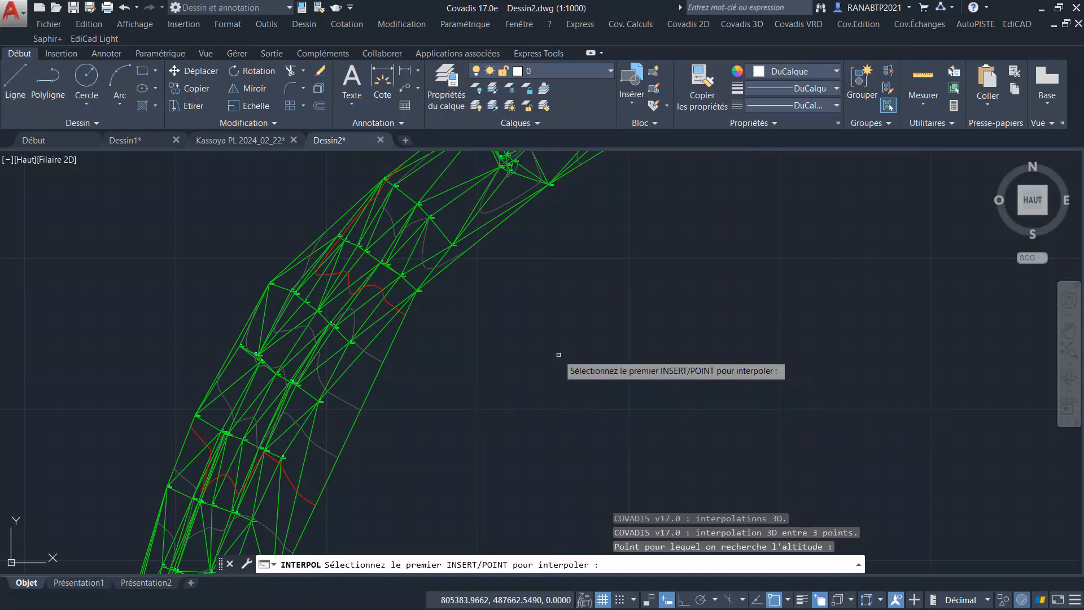
click(439, 218)
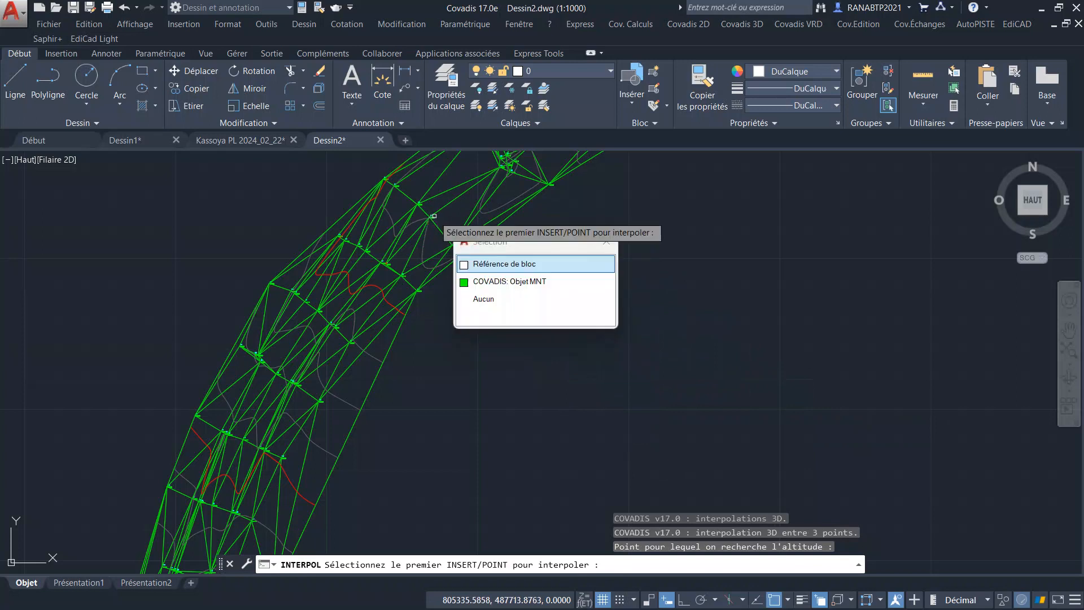
click(485, 268)
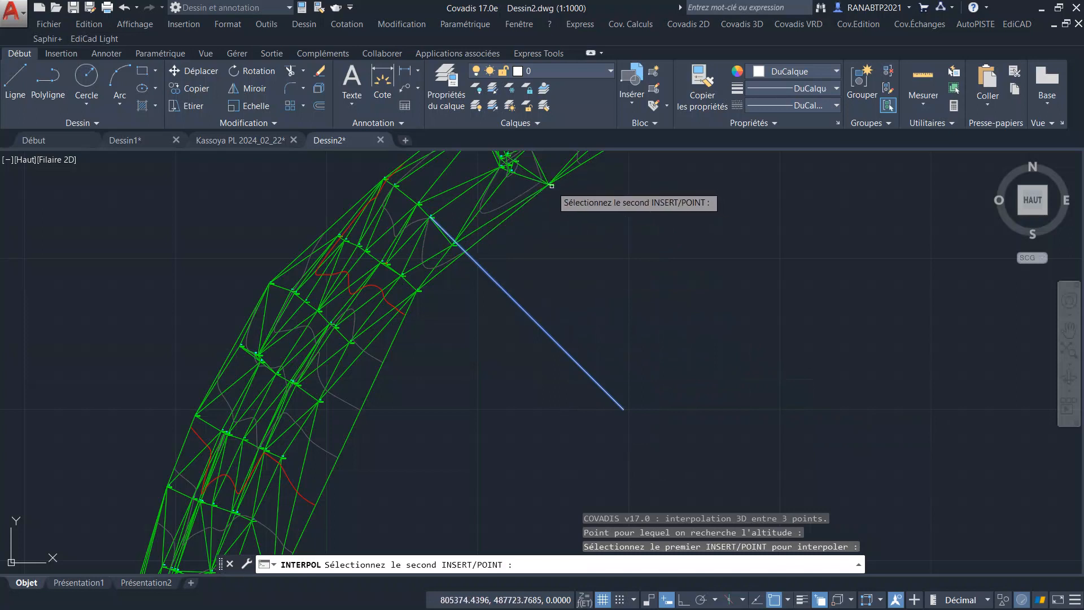
click(551, 184)
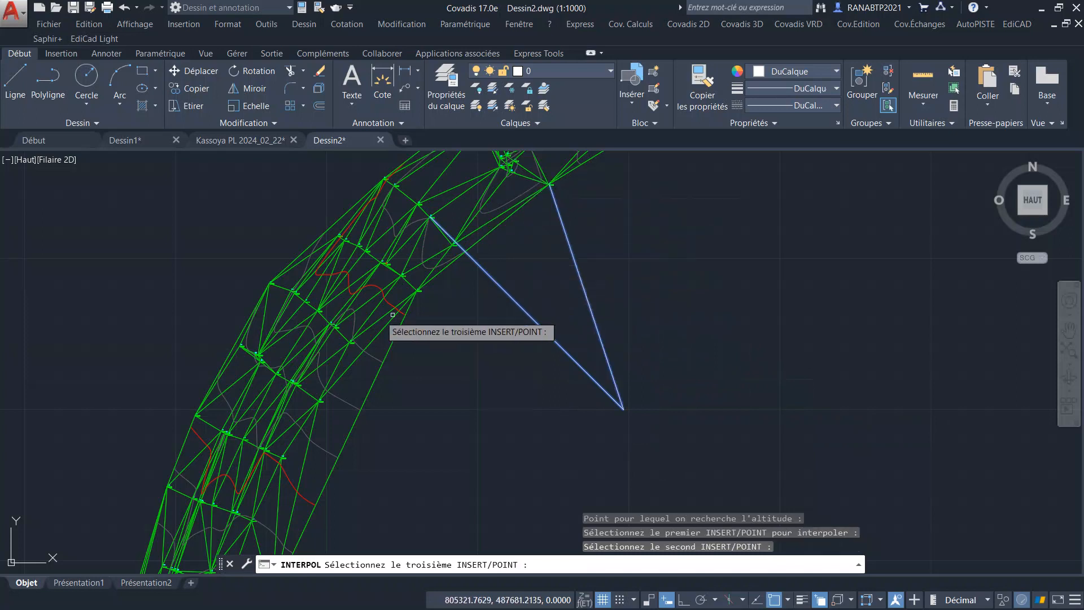
click(333, 401)
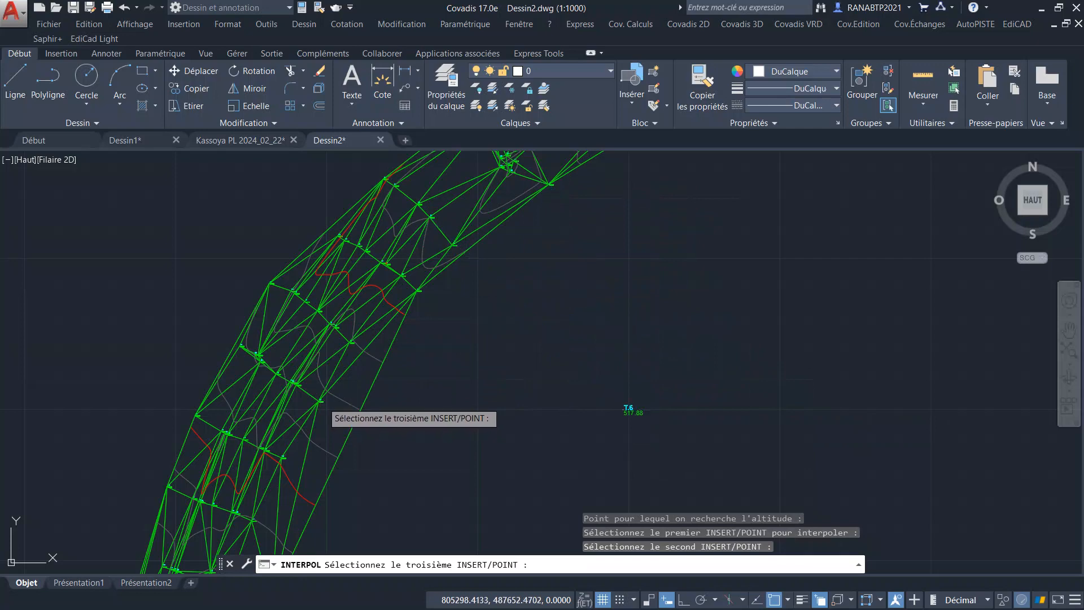
key(Return)
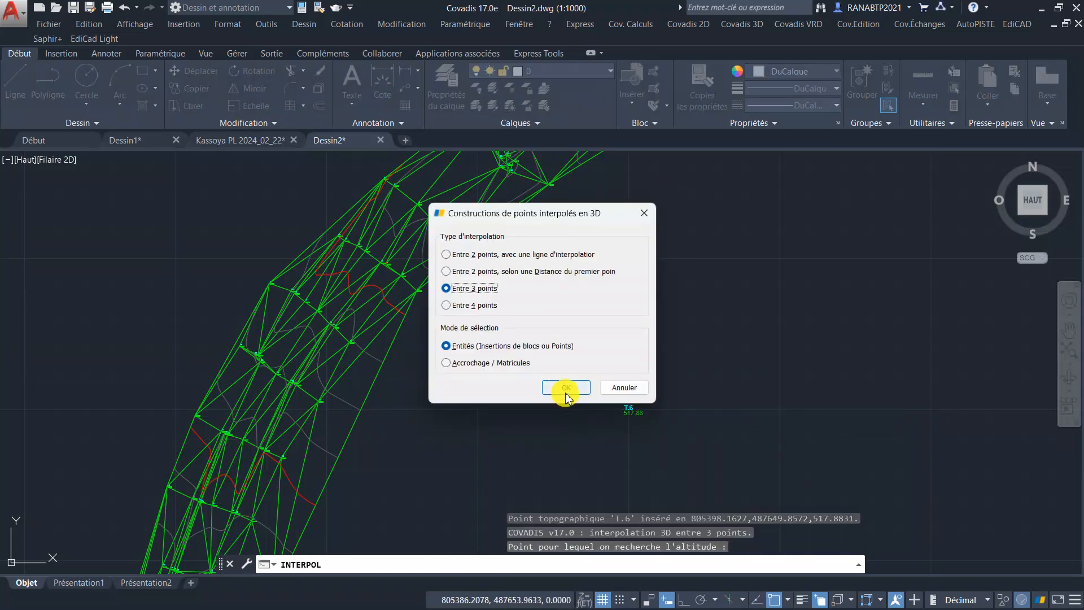
click(565, 388)
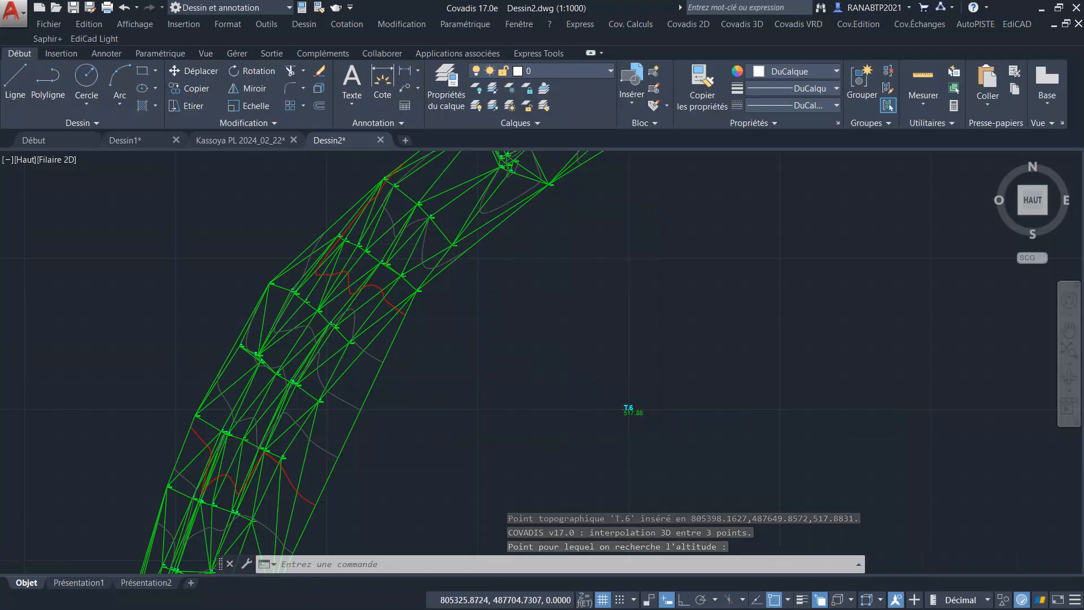
Step: Open the TN terrain model's properties and examine its triangle, contour line, external contour and base settings
scroll(428, 240, down, 2)
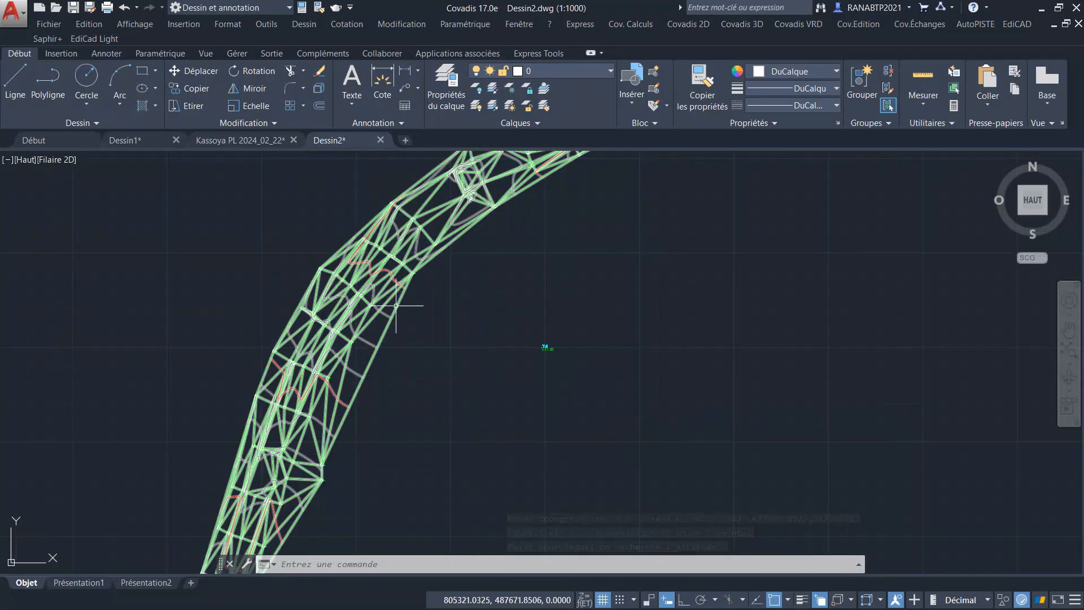
click(396, 305)
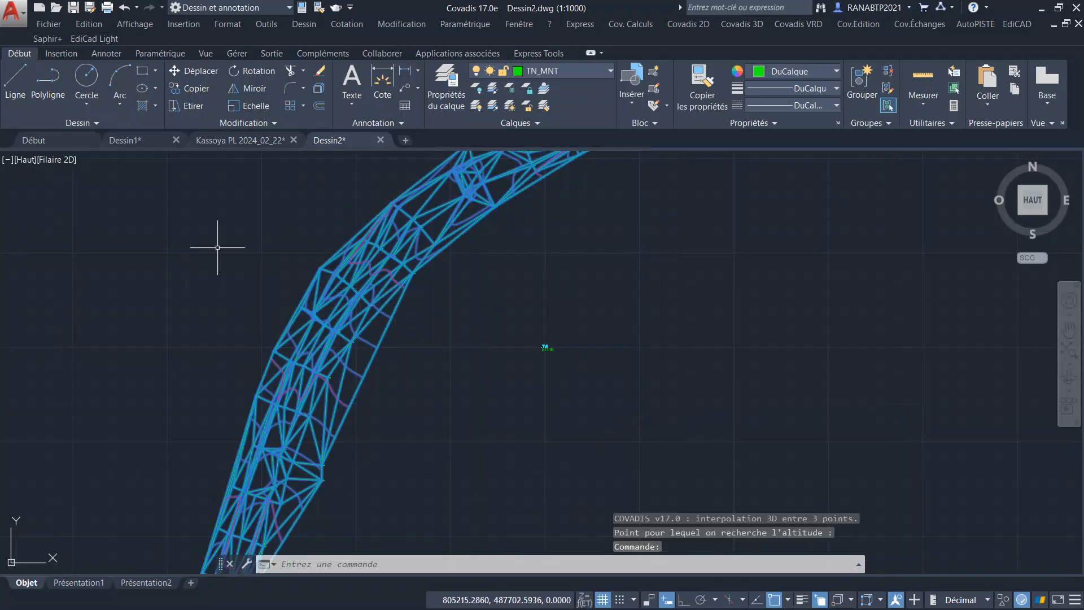
click(302, 9)
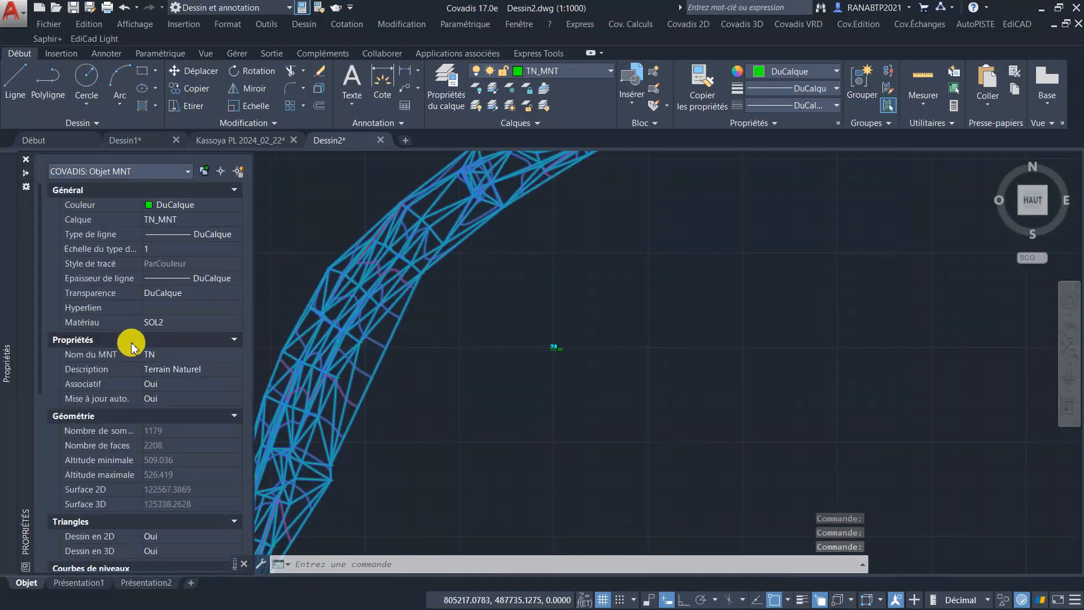
scroll(145, 491, down, 6)
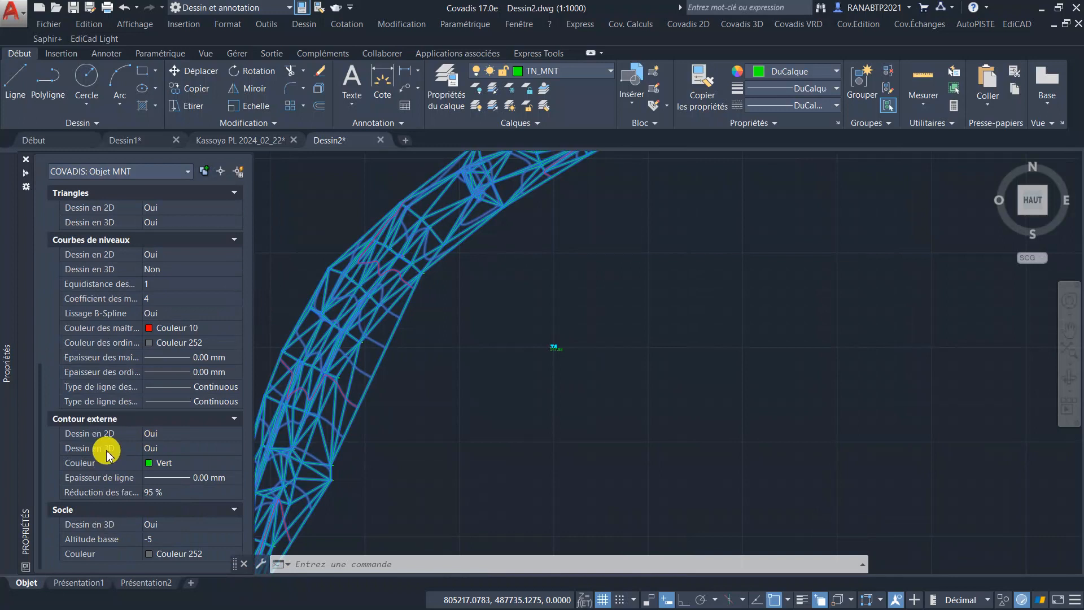
scroll(108, 450, up, 3)
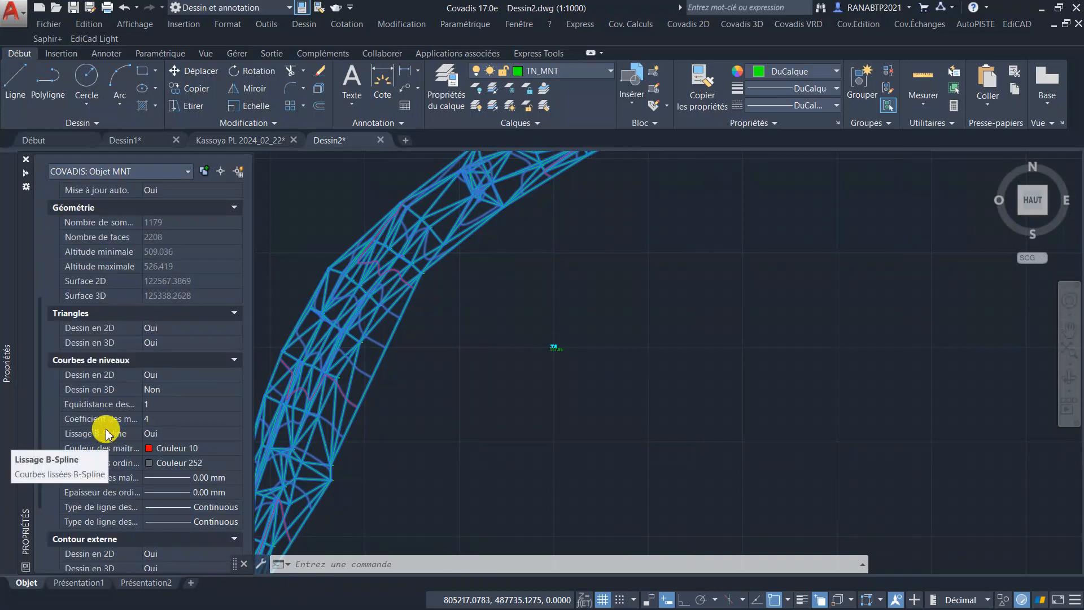
scroll(92, 443, down, 3)
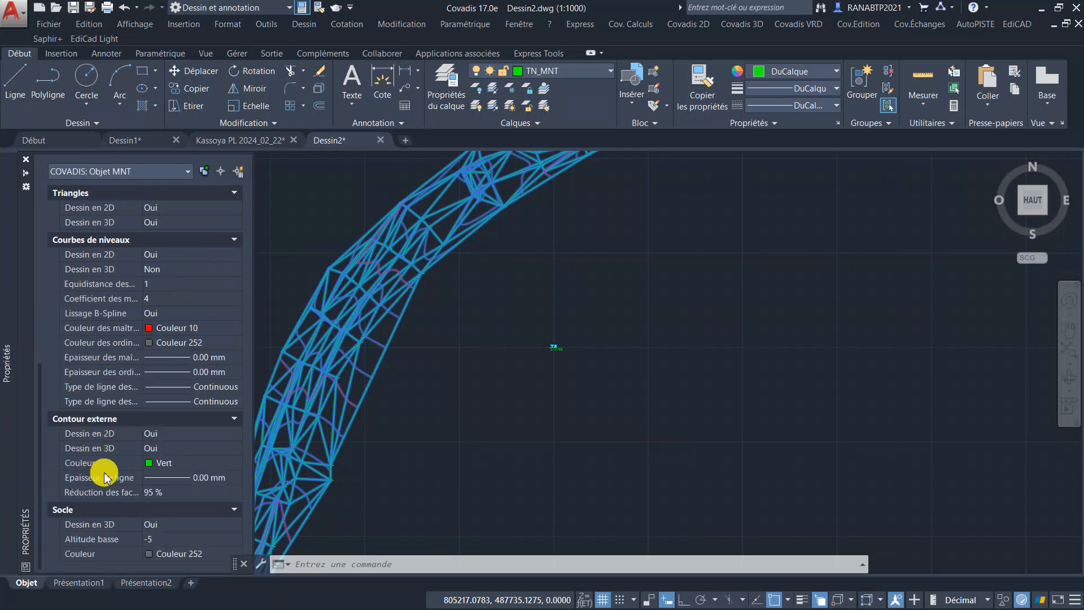